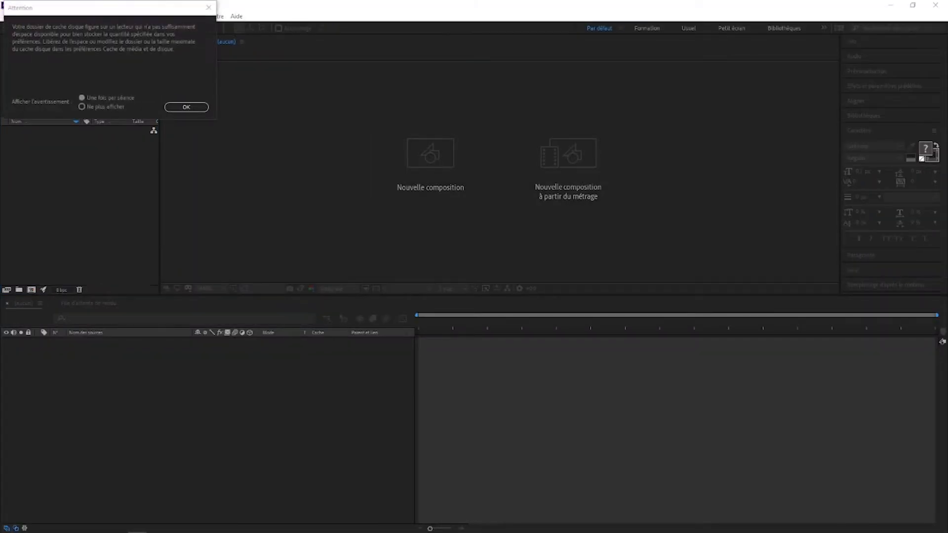
# Close the 'Attention' disk cache warning in After Effects
pyautogui.press('Return')
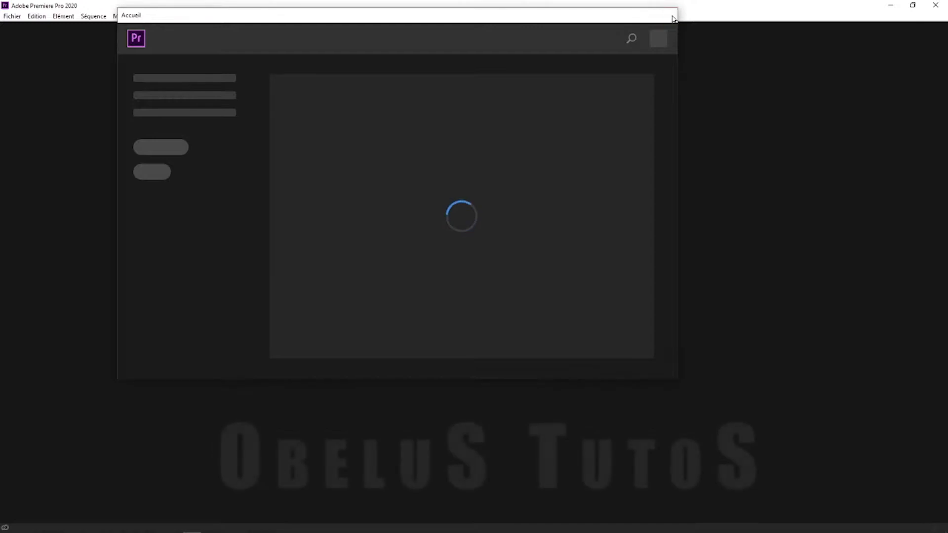
# Create a new Premiere Pro project named ExoBanniere from the File menu
pyautogui.click(669, 14)
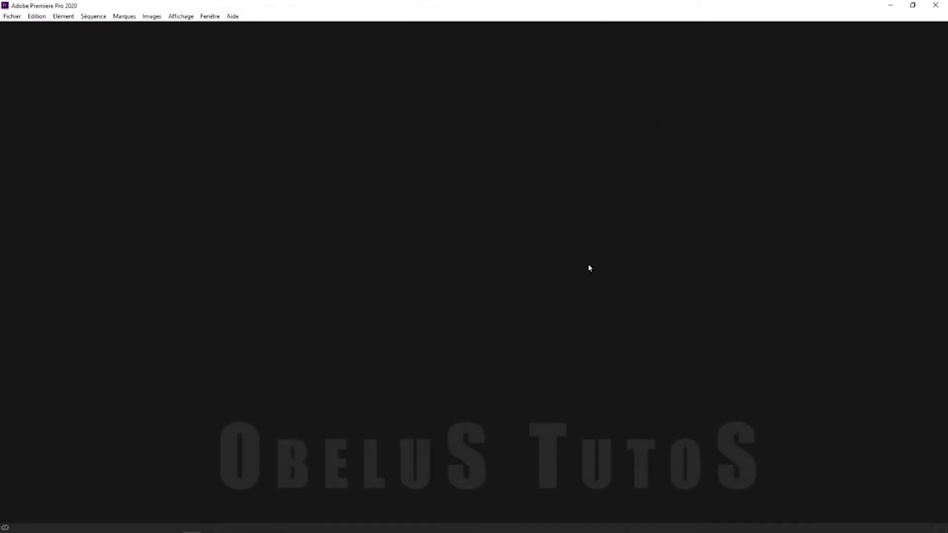
pyautogui.click(10, 16)
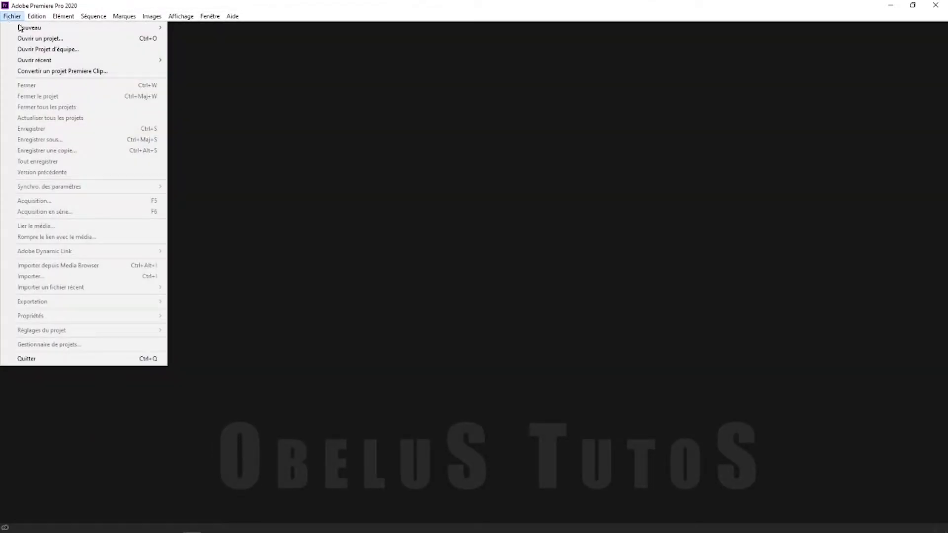
pyautogui.moveTo(56, 29)
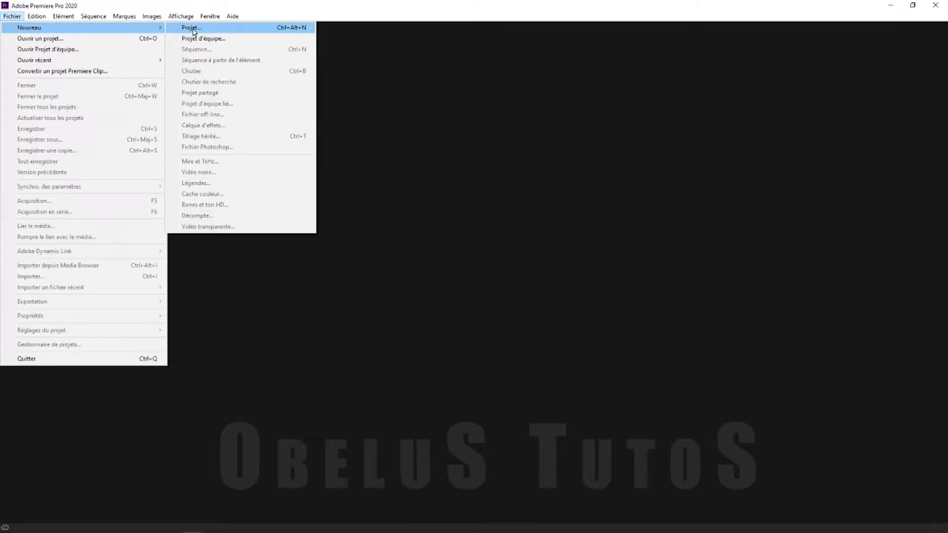
pyautogui.click(193, 28)
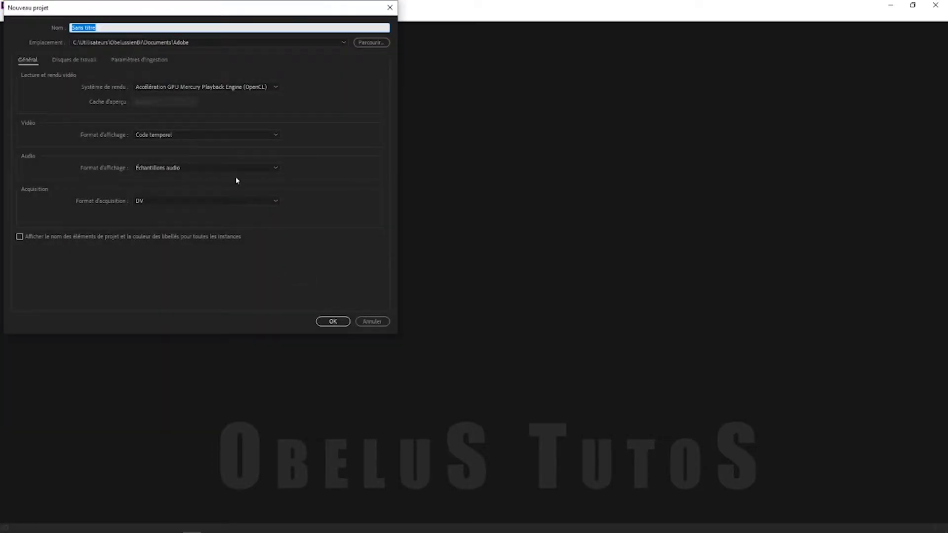
pyautogui.write('b')
pyautogui.click(338, 322)
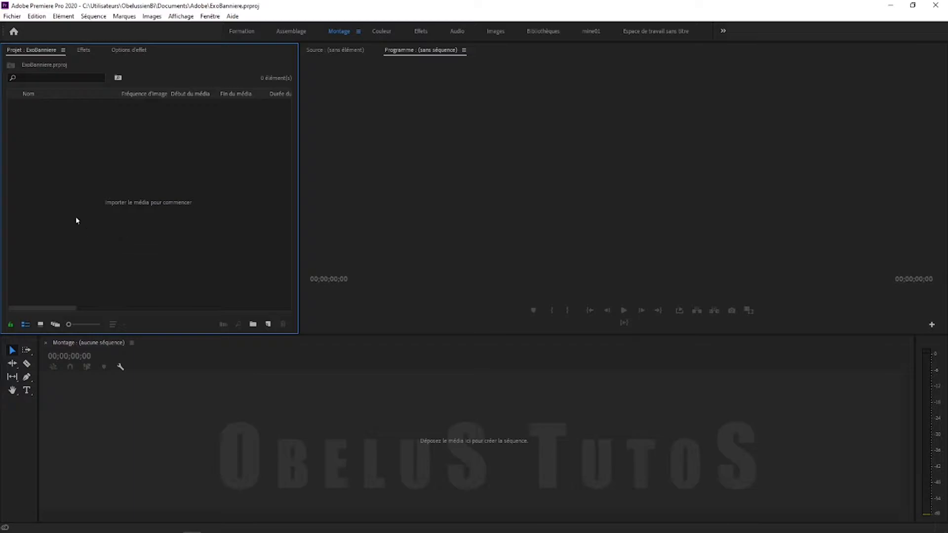
# Import Man Thinking Green Screen.mp4 into the project
pyautogui.click(10, 17)
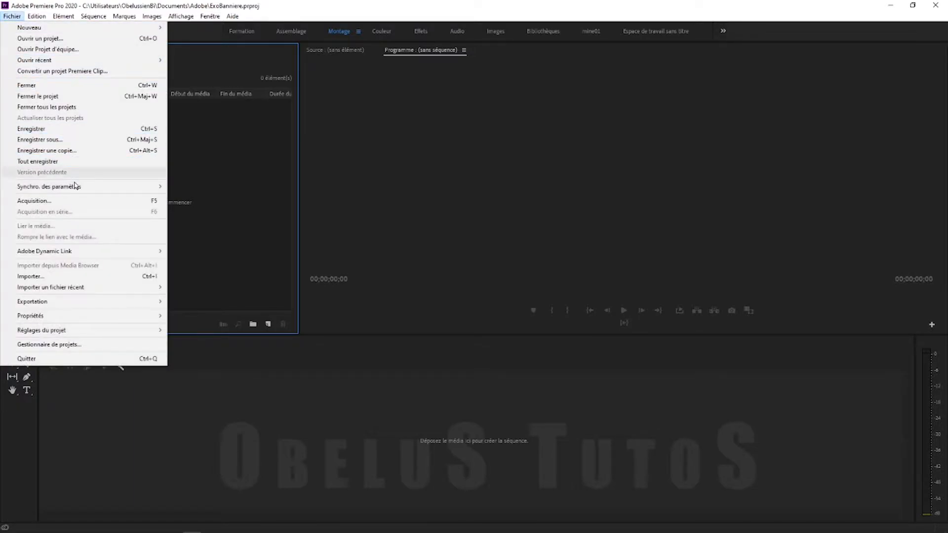
pyautogui.click(70, 277)
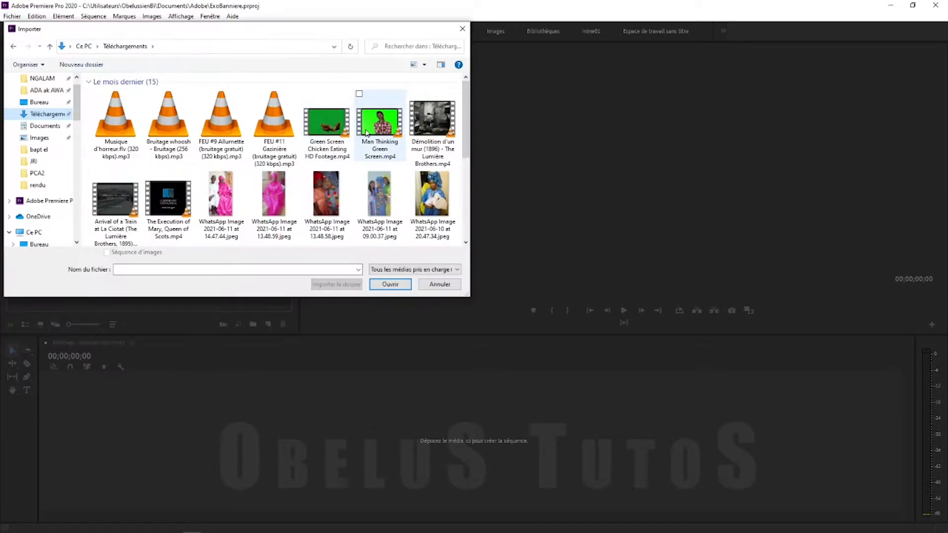
pyautogui.doubleClick(373, 123)
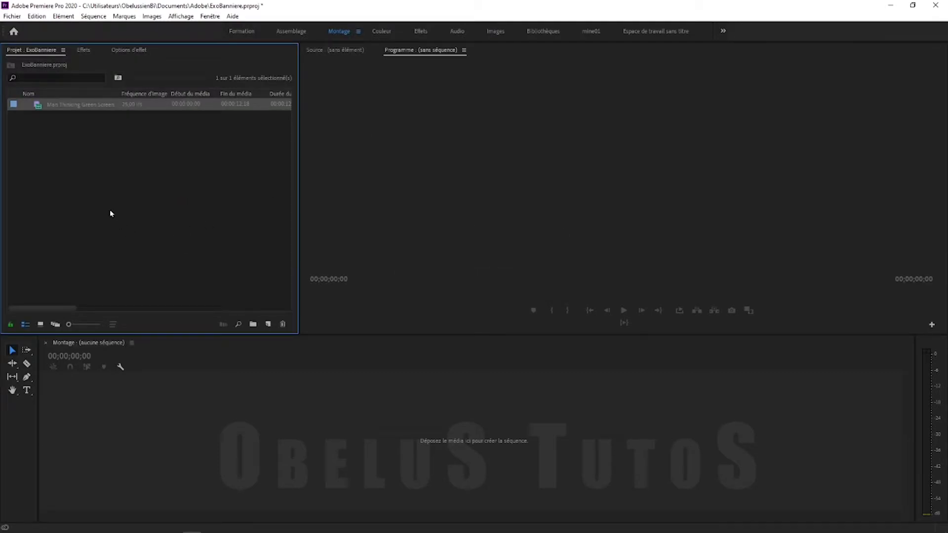
# Build a sequence from the clip, scrub through it, and reselect the clip
pyautogui.moveTo(38, 108); pyautogui.dragTo(270, 327)
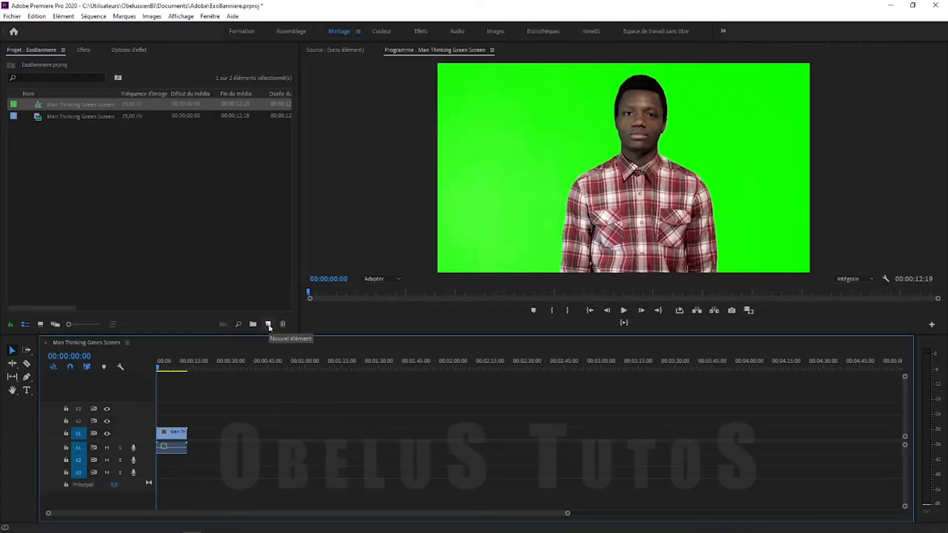
pyautogui.moveTo(162, 369); pyautogui.dragTo(169, 370)
pyautogui.click(154, 214)
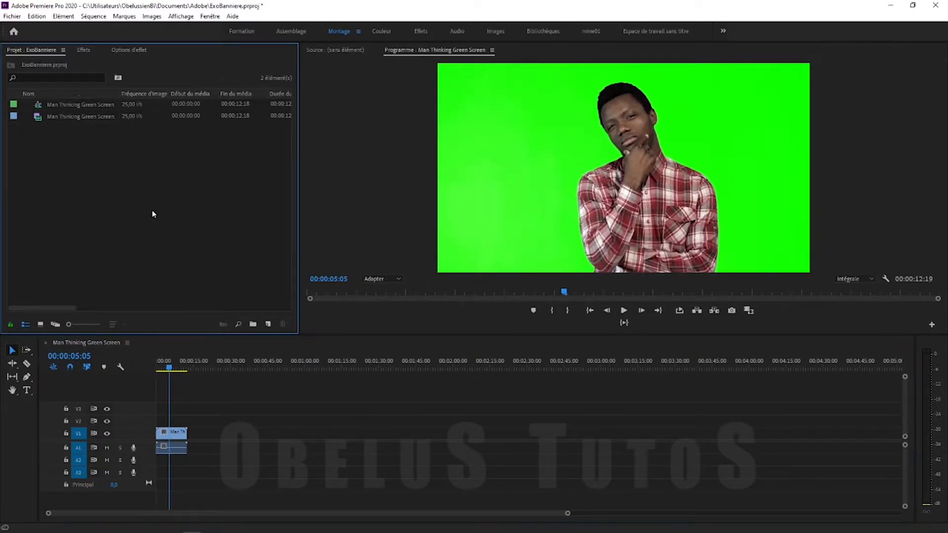
pyautogui.click(51, 117)
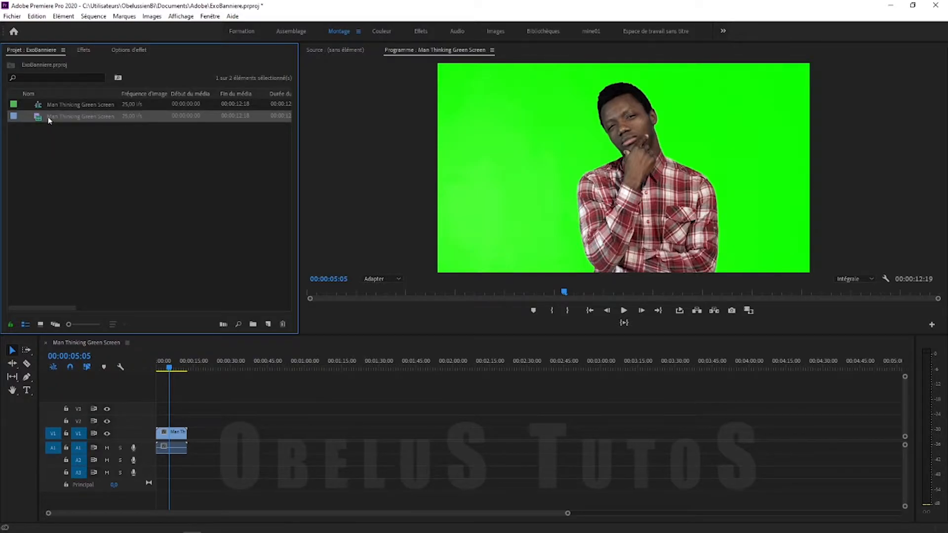
# Open the clip's Properties and confirm its 1920 x 1080 frame size at 25 fps
pyautogui.rightClick(50, 121)
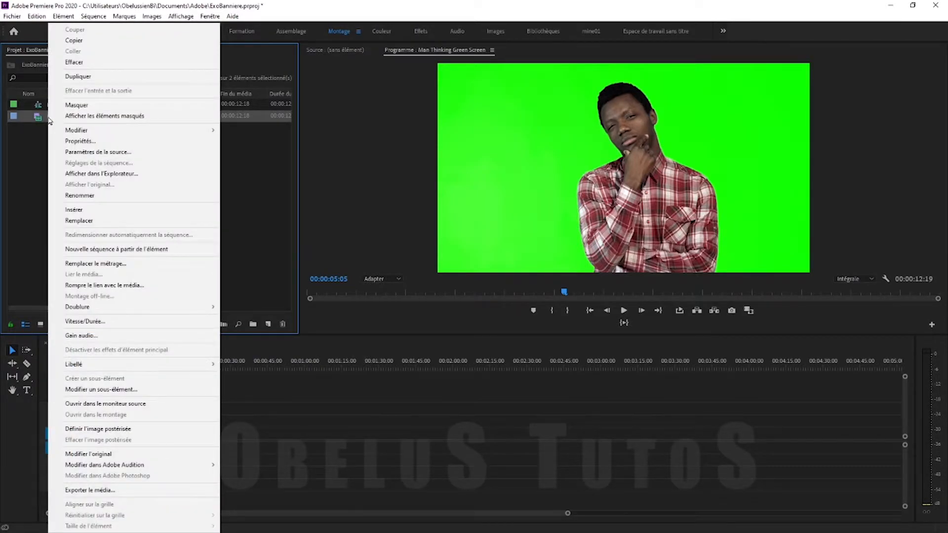
pyautogui.click(127, 142)
pyautogui.moveTo(474, 57); pyautogui.dragTo(330, 133)
pyautogui.moveTo(236, 189); pyautogui.dragTo(271, 196)
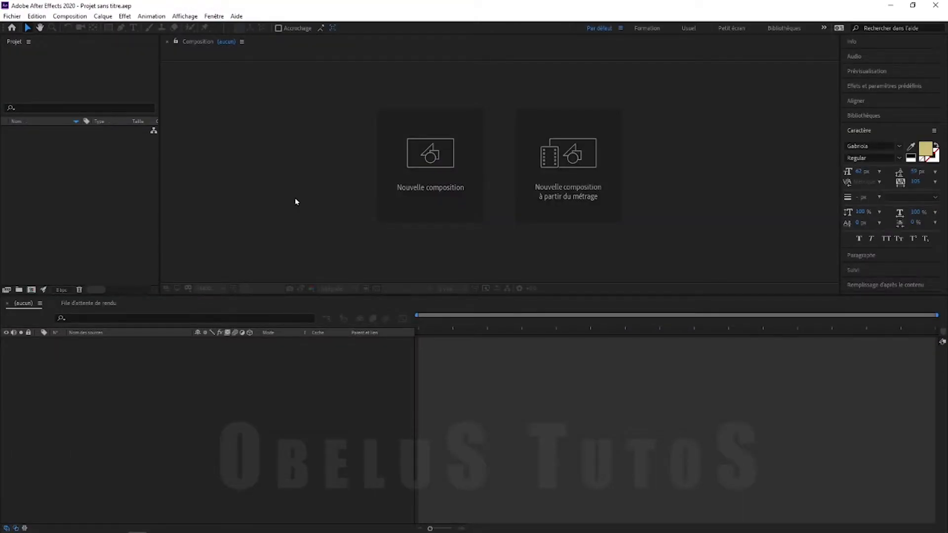
# Create composition exoBanniere with the HDTV 1080 25 preset and 0:00:05:00 duration
pyautogui.click(75, 54)
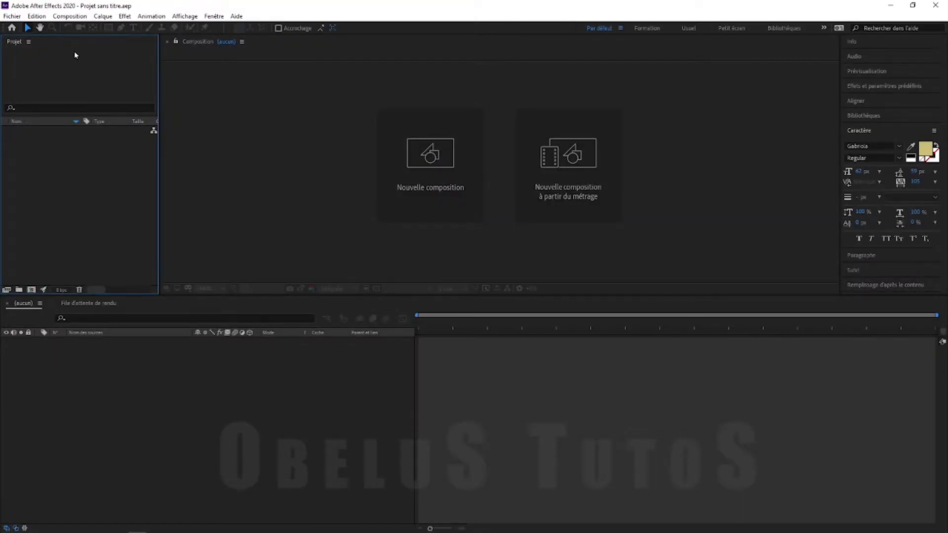
pyautogui.click(70, 15)
pyautogui.click(86, 28)
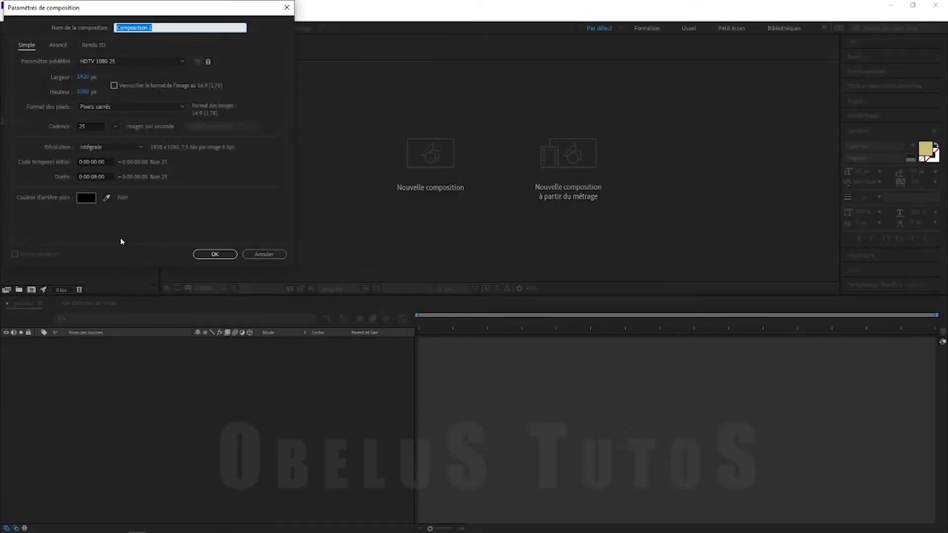
pyautogui.moveTo(151, 11); pyautogui.dragTo(441, 115)
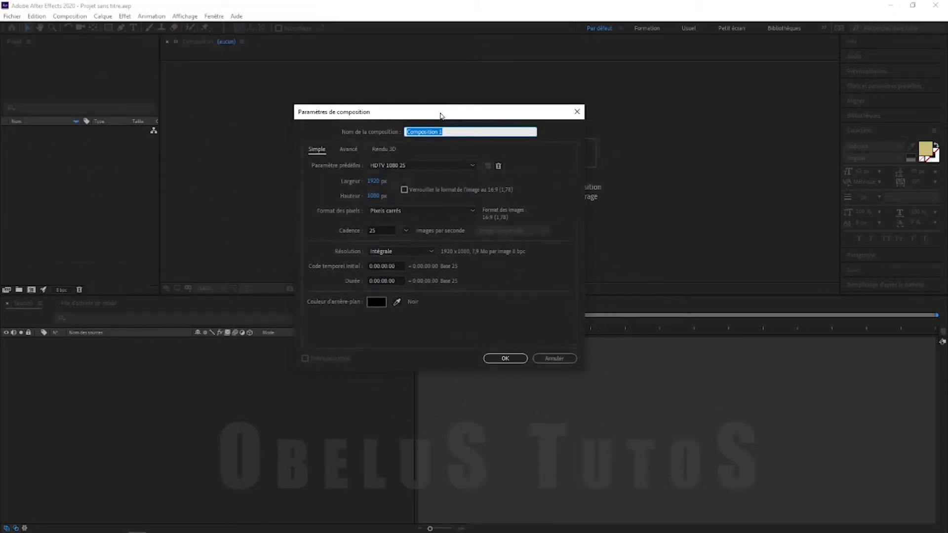
pyautogui.write('exoBanniere')
pyautogui.click(395, 166)
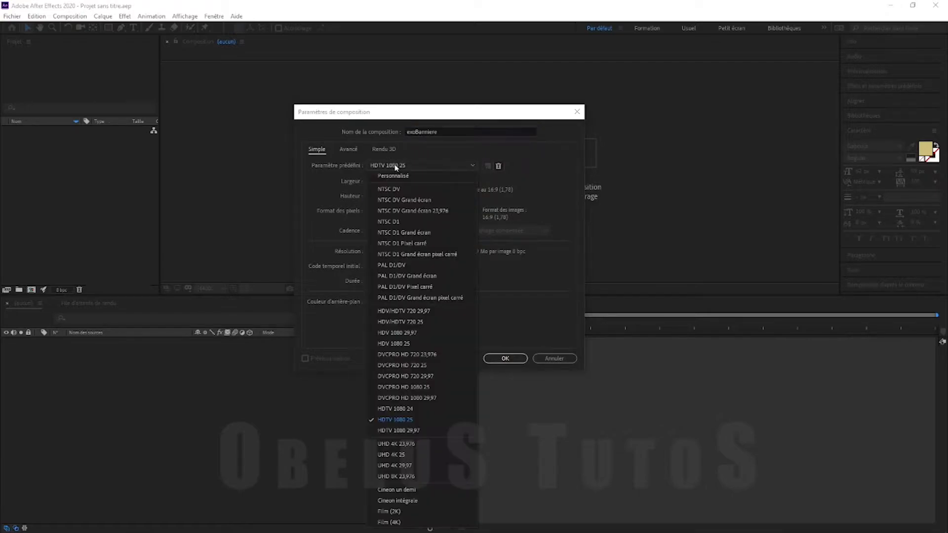
pyautogui.click(406, 419)
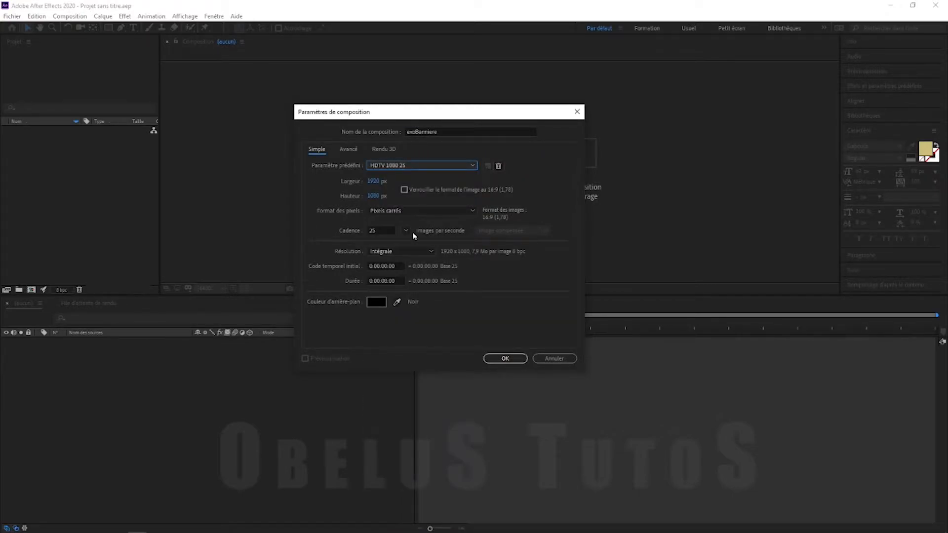
pyautogui.click(386, 281)
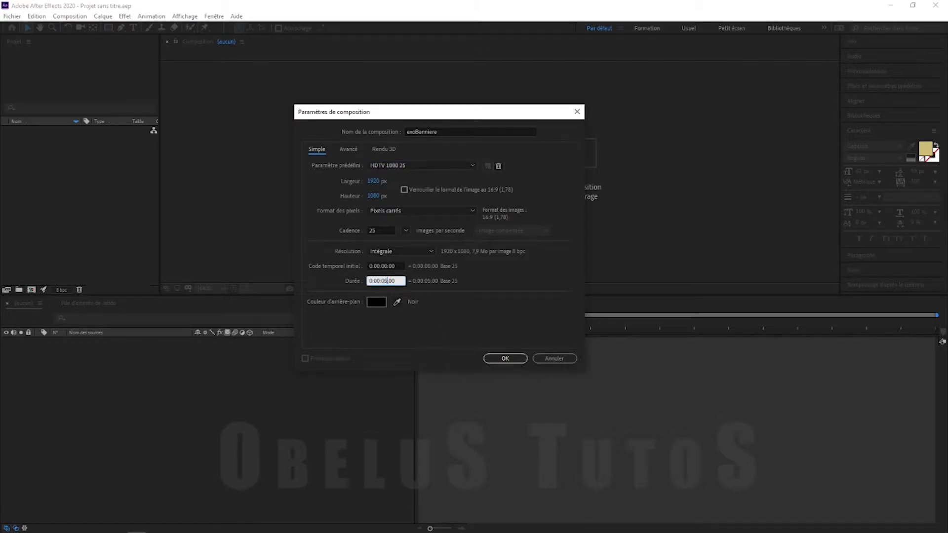
pyautogui.click(390, 265)
pyautogui.click(427, 330)
pyautogui.click(505, 359)
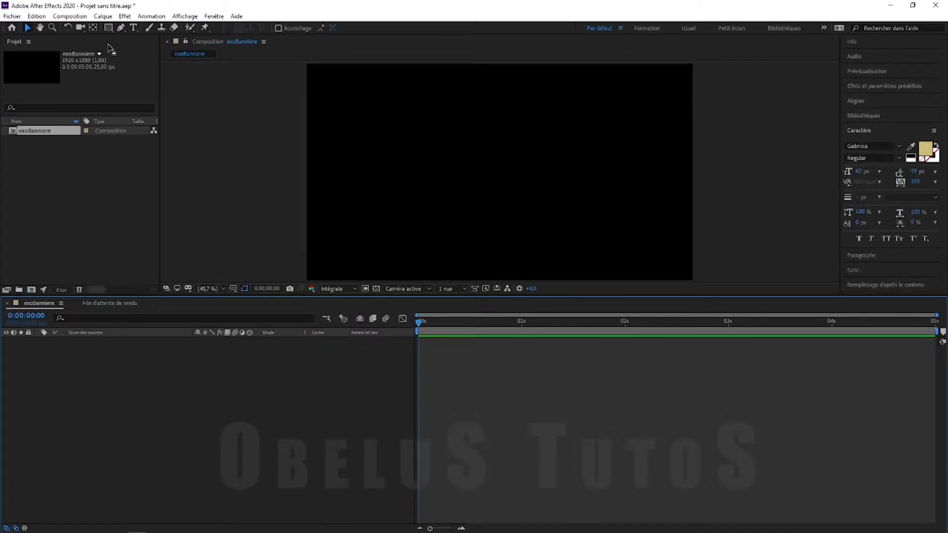
# Draw a white rectangle bar near the bottom of the frame and name it Bande1
pyautogui.click(109, 27)
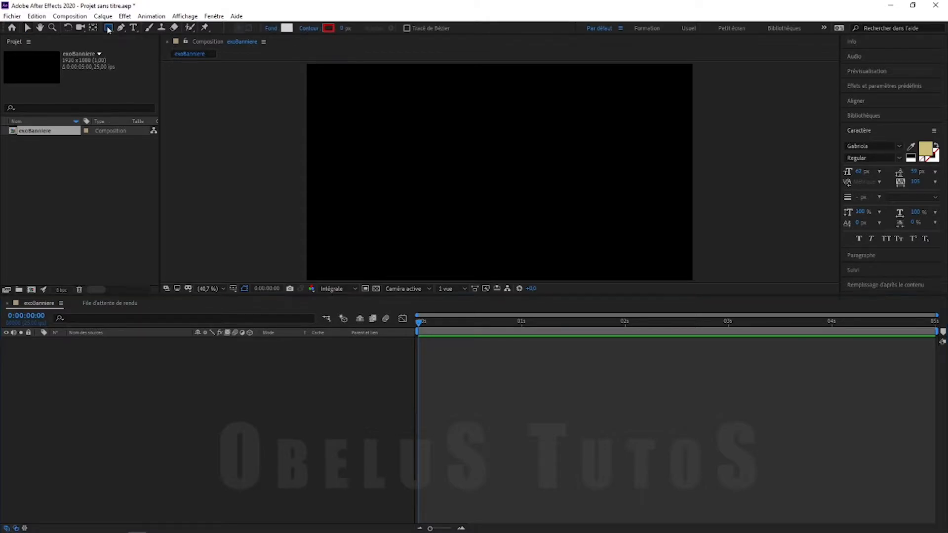
pyautogui.moveTo(303, 238); pyautogui.dragTo(553, 253)
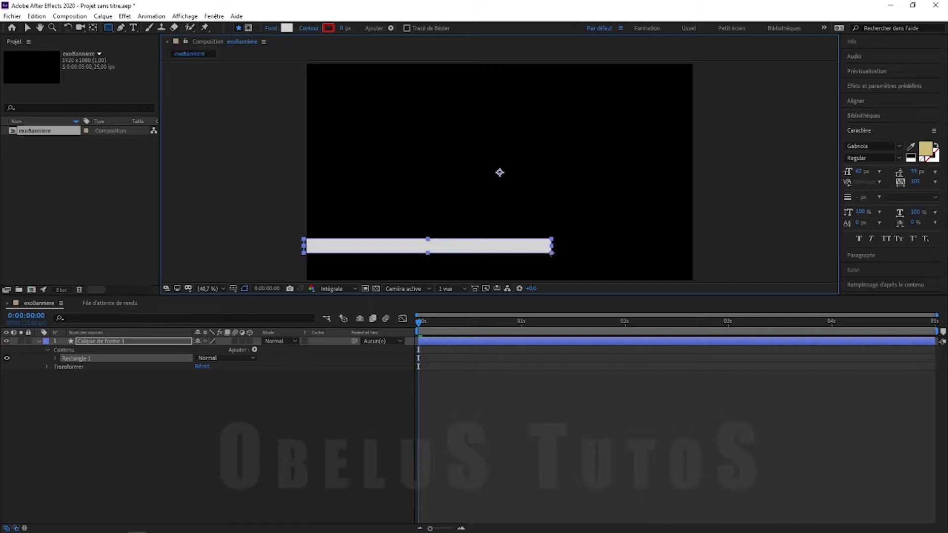
pyautogui.click(126, 345)
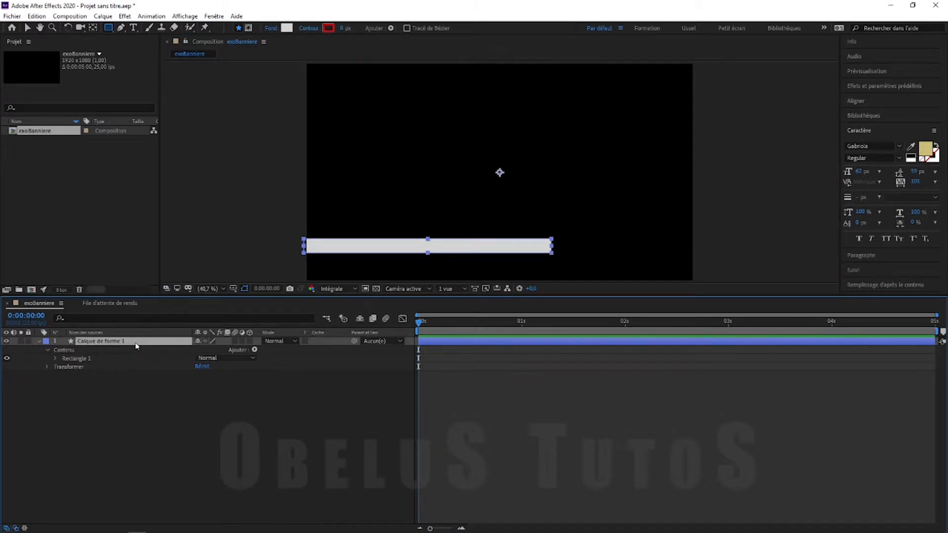
pyautogui.press('Return')
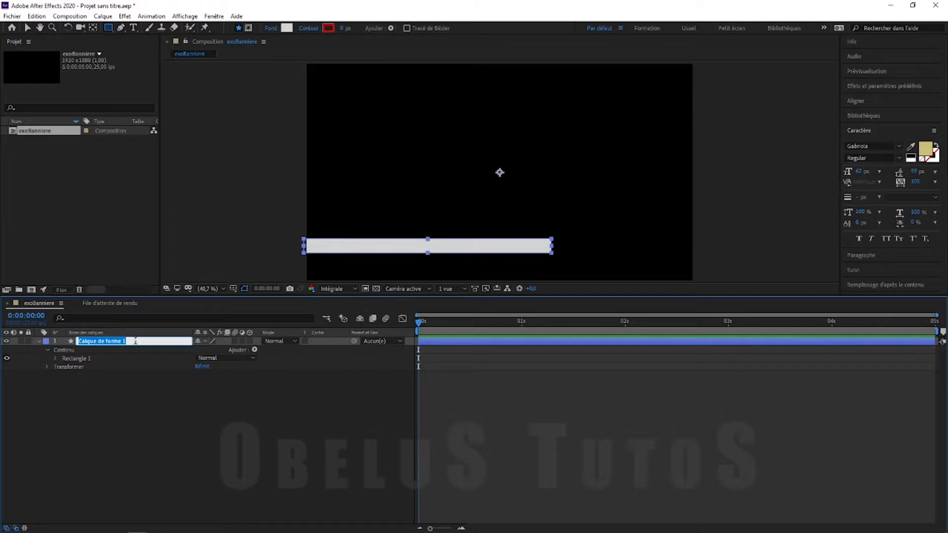
pyautogui.write('Bande1')
pyautogui.click(128, 433)
pyautogui.click(38, 341)
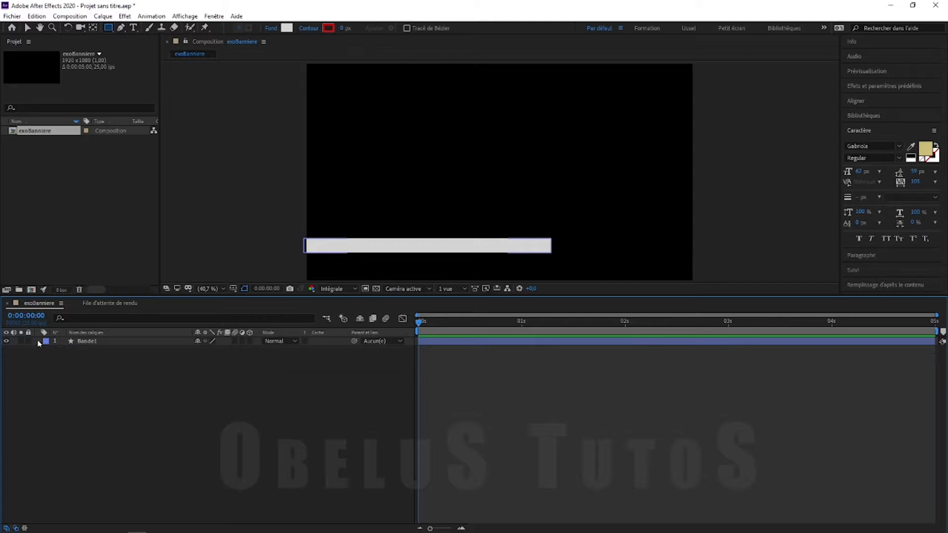
# Duplicate Bande1 as Bande2 and move the copy down and to the left
pyautogui.click(85, 342)
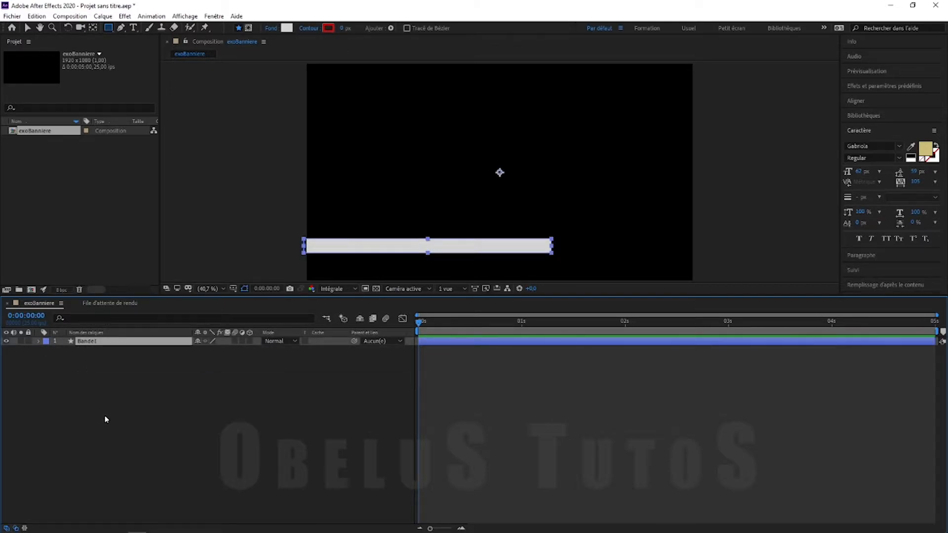
pyautogui.hotkey('ctrl', 'd')
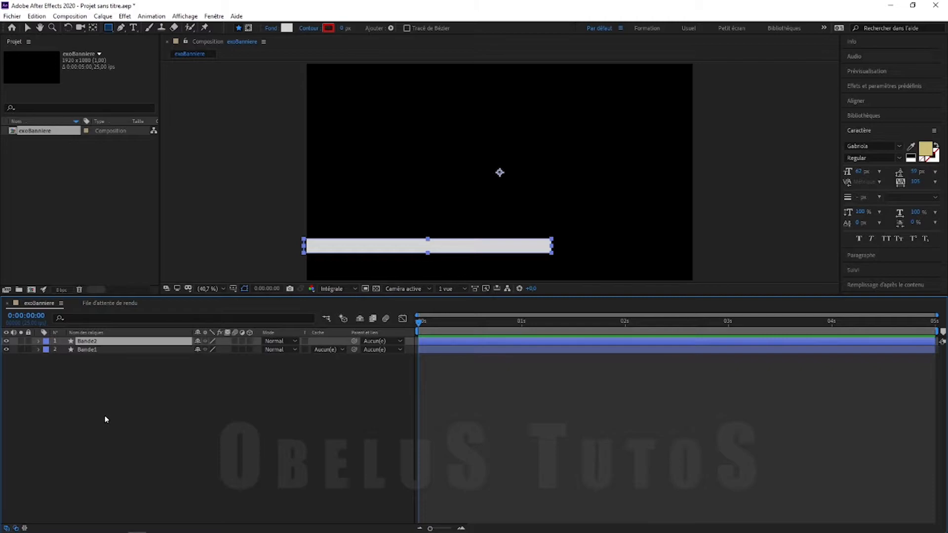
pyautogui.click(105, 420)
pyautogui.click(93, 341)
pyautogui.click(28, 30)
pyautogui.moveTo(398, 249); pyautogui.dragTo(359, 263)
pyautogui.click(203, 438)
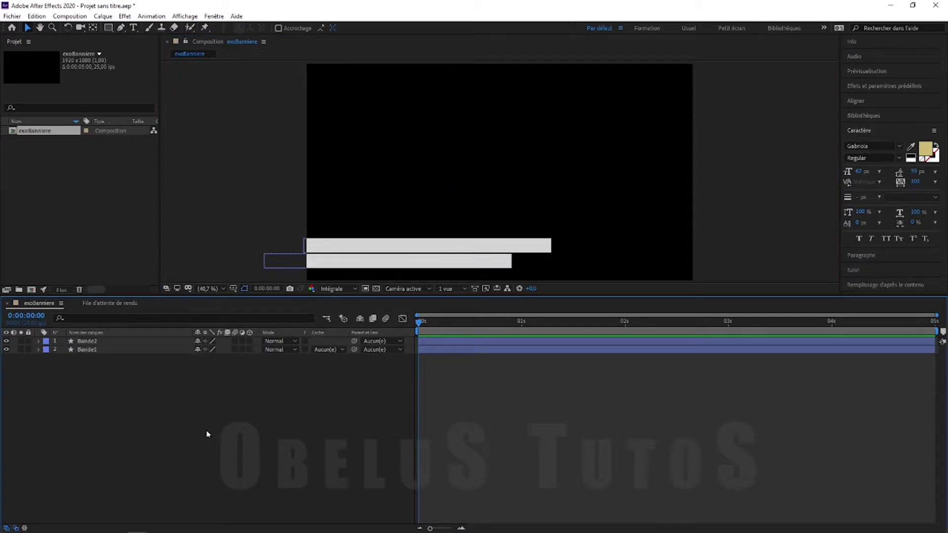
# Drag Bande2's handle upward to make the lower bar slightly thinner
pyautogui.click(410, 262)
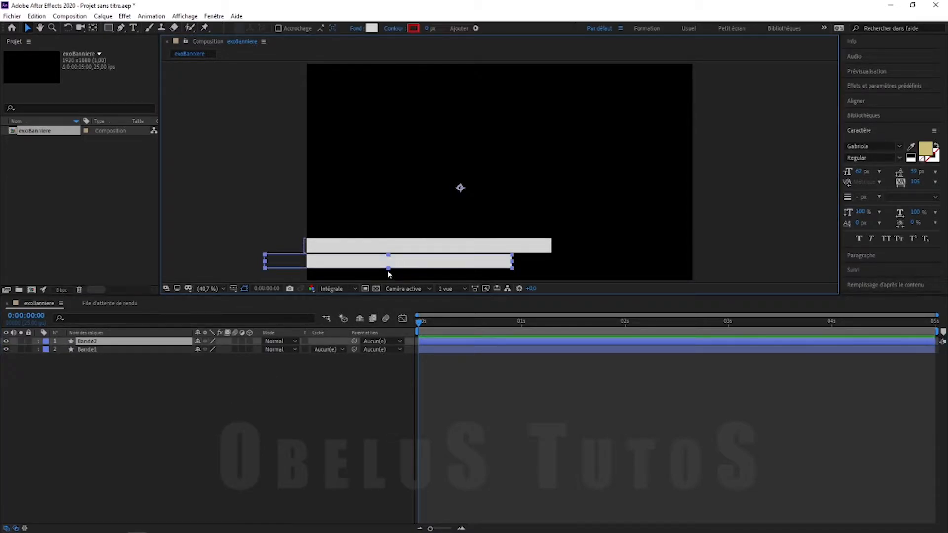
pyautogui.moveTo(390, 273); pyautogui.dragTo(422, 261)
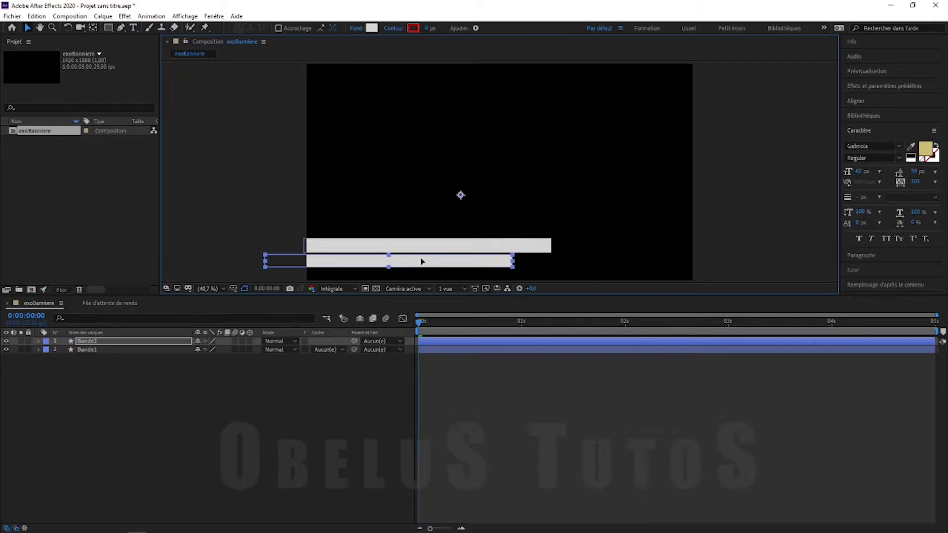
pyautogui.click(213, 429)
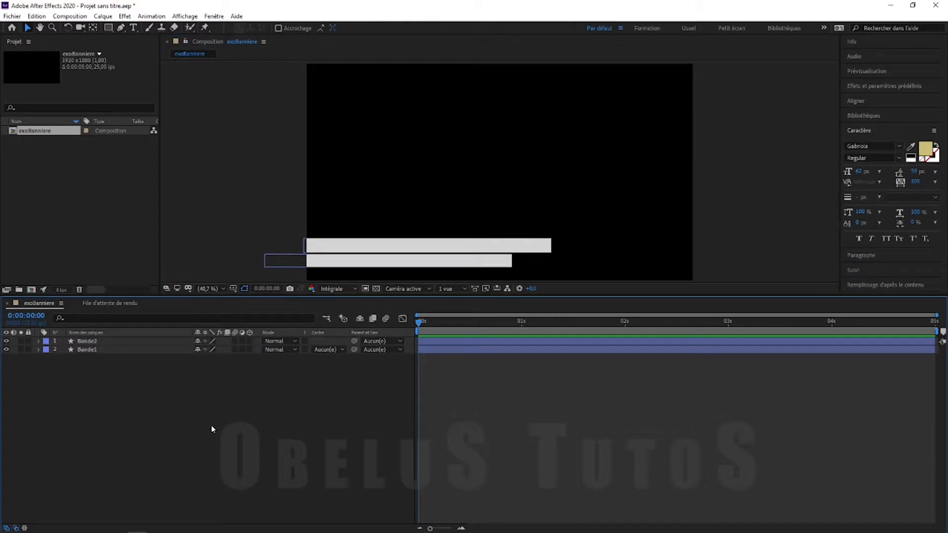
pyautogui.click(109, 28)
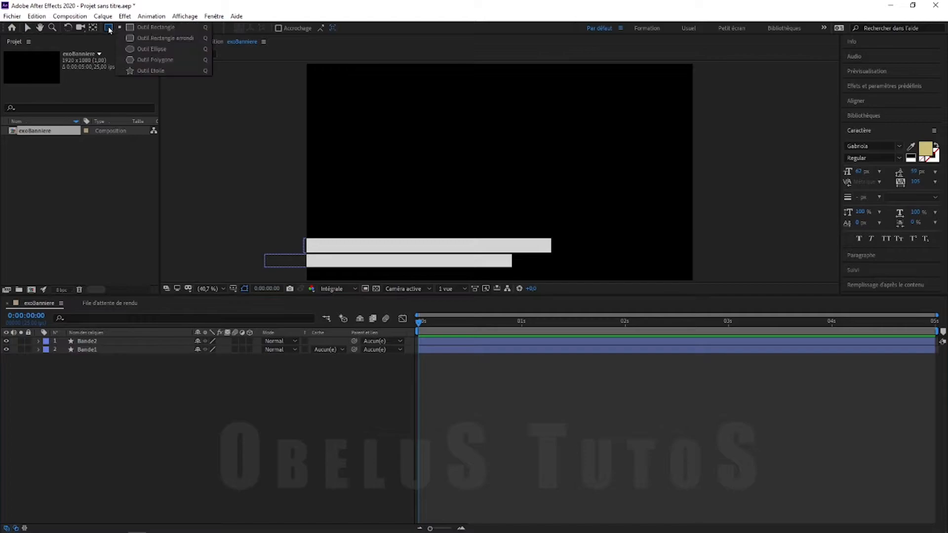
# Draw a star, adjusting its point count and roundness with the arrow and Page keys
pyautogui.click(157, 70)
pyautogui.moveTo(477, 155)
pyautogui.mouseDown()
pyautogui.moveTo(490, 176)
pyautogui.moveTo(487, 199)
pyautogui.moveTo(500, 172)
pyautogui.mouseUp()
pyautogui.press('Up')
pyautogui.press('Up')
pyautogui.press('Up')
pyautogui.press('Up')
pyautogui.press('Up')
pyautogui.press('Up')
pyautogui.press('Up')
pyautogui.press('Up')
pyautogui.press('Up')
pyautogui.press('Up')
pyautogui.press('Up')
pyautogui.press('Up')
pyautogui.press('Up')
pyautogui.press('Up')
pyautogui.press('Up')
pyautogui.press('Up')
pyautogui.press('Up')
pyautogui.press('Up')
pyautogui.press('Up')
pyautogui.press('Up')
pyautogui.press('Up')
pyautogui.press('Up')
pyautogui.press('Down')
pyautogui.press('Down')
pyautogui.press('Down')
pyautogui.press('Down')
pyautogui.press('Down')
pyautogui.press('Down')
pyautogui.press('Down')
pyautogui.press('Down')
pyautogui.press('Down')
pyautogui.press('Down')
pyautogui.press('Down')
pyautogui.press('Down')
pyautogui.press('Down')
pyautogui.press('Down')
pyautogui.press('Down')
pyautogui.press('Down')
pyautogui.press('Down')
pyautogui.press('Down')
pyautogui.press('Down')
pyautogui.press('Down')
pyautogui.press('pageup')
pyautogui.press('pageup')
pyautogui.press('pageup')
pyautogui.press('pageup')
pyautogui.press('pageup')
pyautogui.press('pageup')
pyautogui.press('pageup')
pyautogui.press('pageup')
pyautogui.press('pageup')
pyautogui.press('pageup')
pyautogui.press('Up')
pyautogui.press('Up')
pyautogui.press('pageup')
pyautogui.press('pageup')
pyautogui.press('pageup')
pyautogui.press('pageup')
pyautogui.press('pageup')
pyautogui.press('pagedown')
pyautogui.press('pagedown')
pyautogui.press('pagedown')
pyautogui.press('pagedown')
pyautogui.press('pagedown')
pyautogui.press('pagedown')
pyautogui.press('pagedown')
pyautogui.press('pagedown')
pyautogui.press('pageup')
pyautogui.press('pageup')
pyautogui.press('pageup')
pyautogui.press('pageup')
pyautogui.press('pageup')
pyautogui.press('Up')
pyautogui.press('Up')
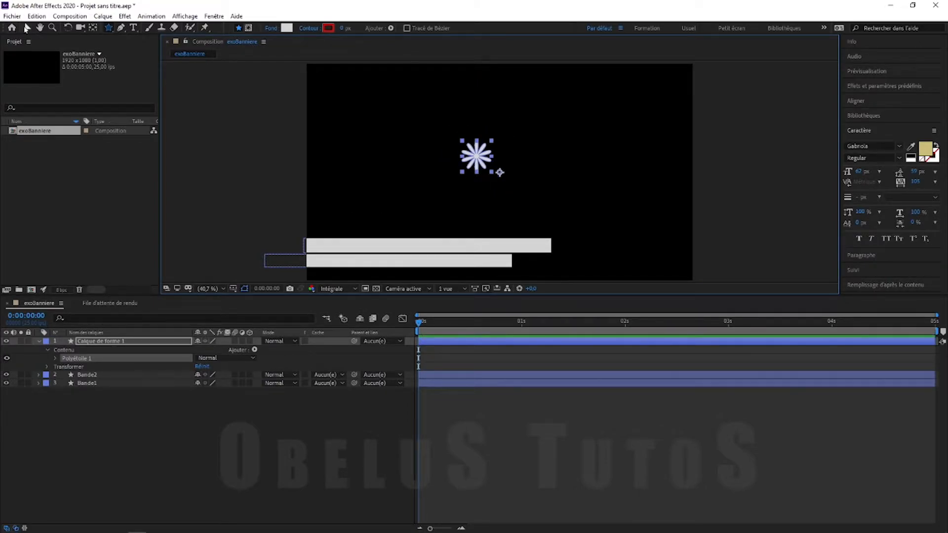
# Move the star to the right end of the top bar and name its layer etoile
pyautogui.click(27, 28)
pyautogui.moveTo(476, 157); pyautogui.dragTo(549, 246)
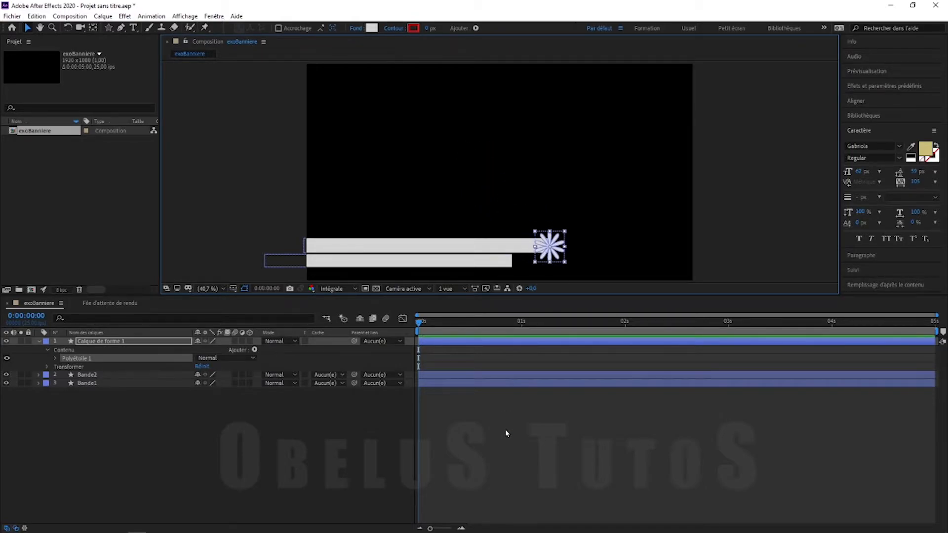
pyautogui.click(25, 351)
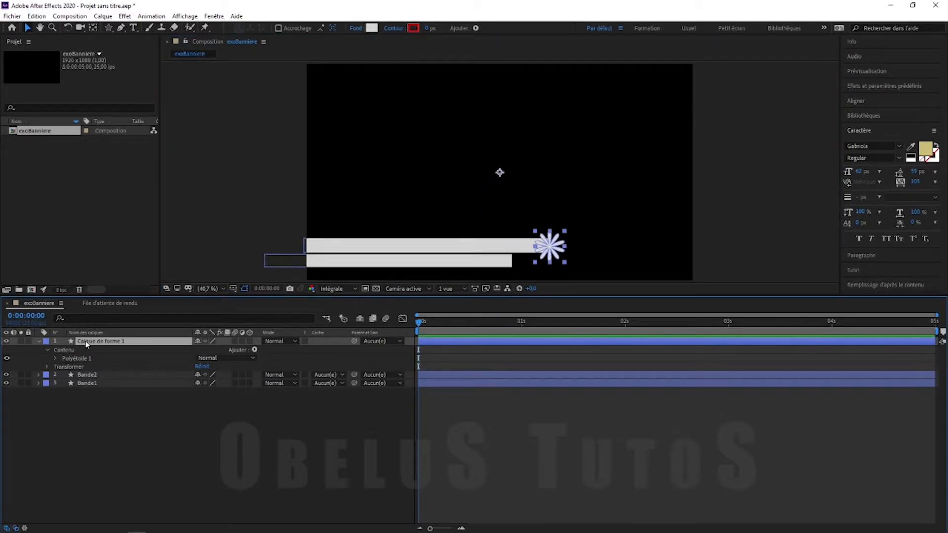
pyautogui.press('Return')
pyautogui.write('etoile')
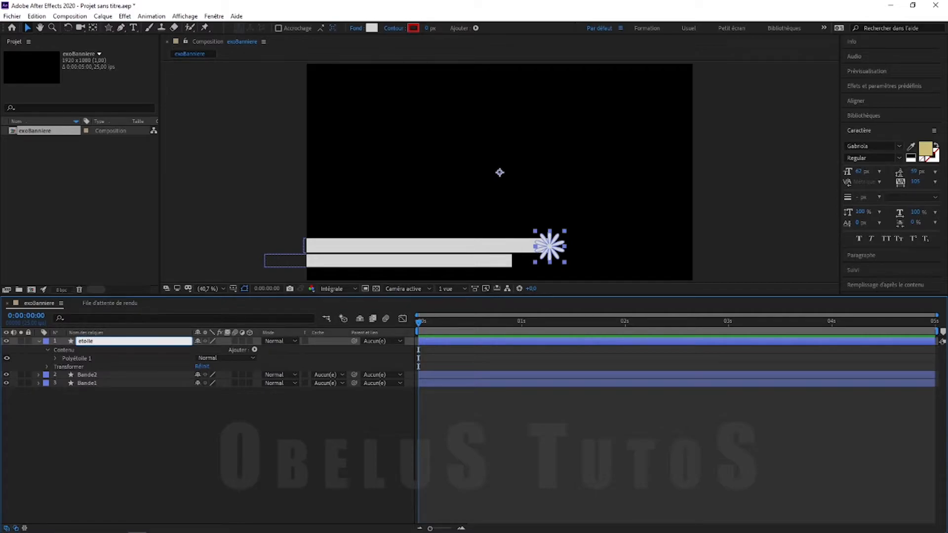
pyautogui.click(39, 341)
# Reselect the etoile layer and move its anchor point onto the star with Pan Behind
pyautogui.click(86, 387)
pyautogui.click(97, 358)
pyautogui.click(94, 350)
pyautogui.click(93, 341)
pyautogui.click(107, 390)
pyautogui.click(99, 342)
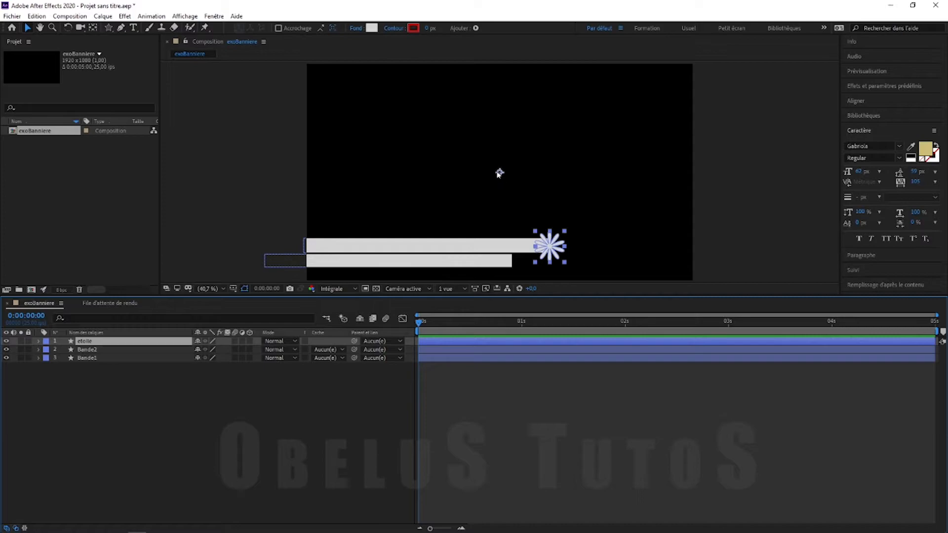
pyautogui.click(93, 28)
pyautogui.moveTo(499, 173); pyautogui.dragTo(550, 248)
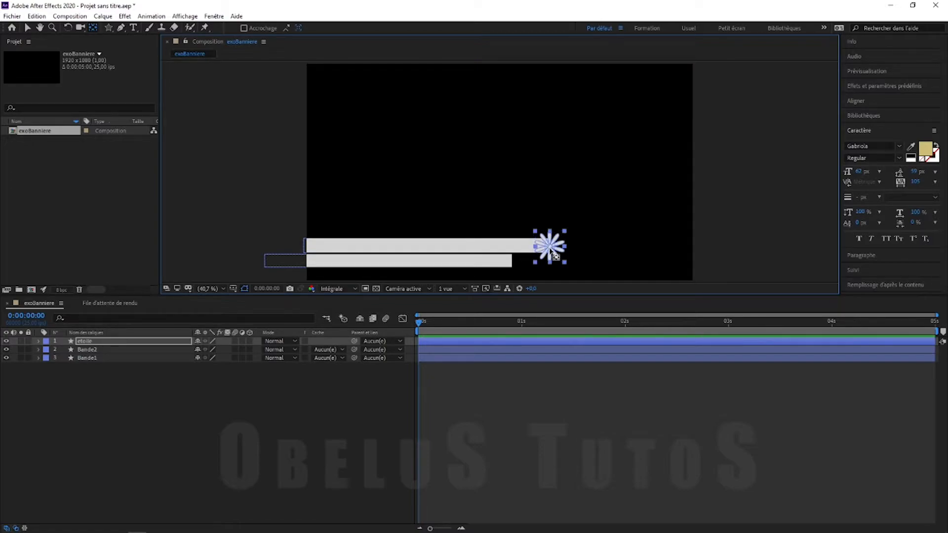
pyautogui.click(479, 449)
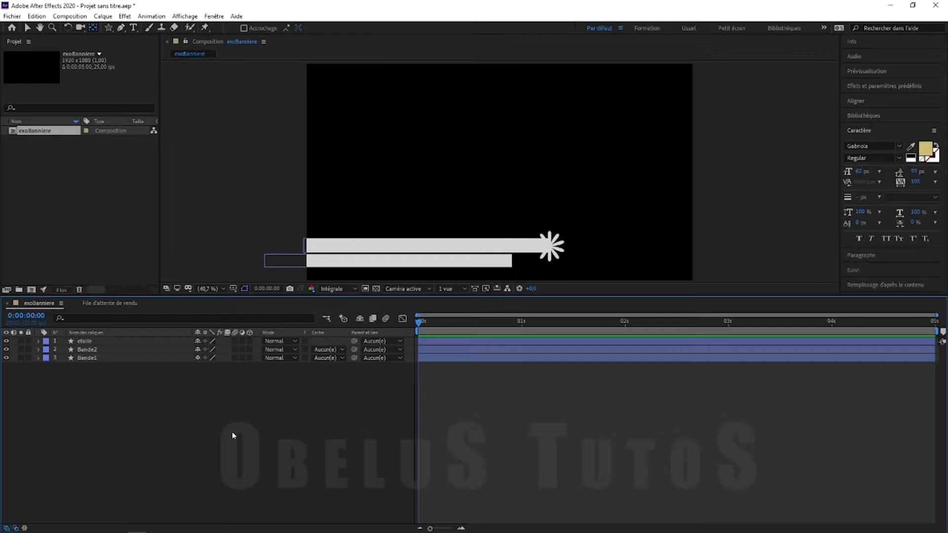
pyautogui.click(88, 342)
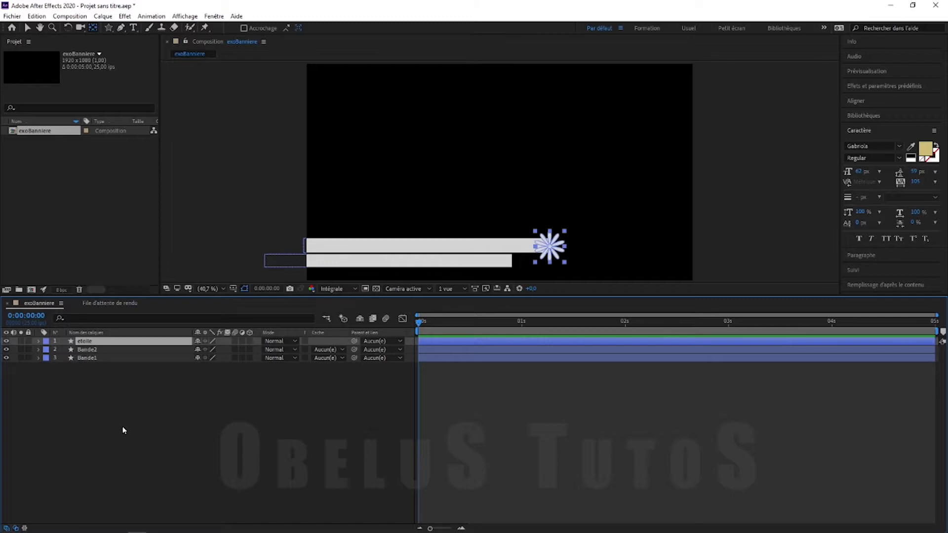
# Fill the etoile star with bright yellow
pyautogui.click(26, 28)
pyautogui.click(178, 419)
pyautogui.click(95, 340)
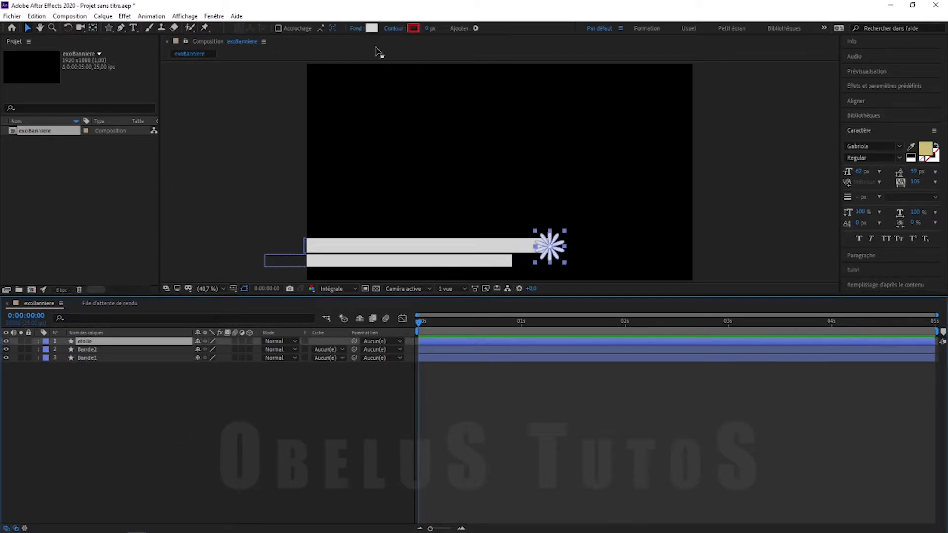
pyautogui.click(371, 28)
pyautogui.moveTo(150, 98); pyautogui.dragTo(152, 123)
pyautogui.click(131, 29)
pyautogui.click(229, 27)
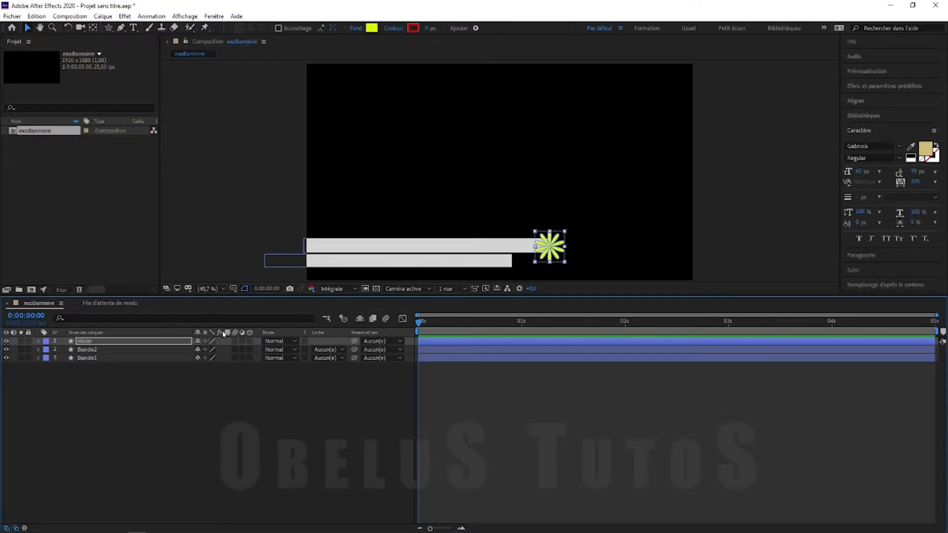
pyautogui.click(192, 401)
# Fill the lower bar Bande2 with purple 653B5E
pyautogui.click(98, 350)
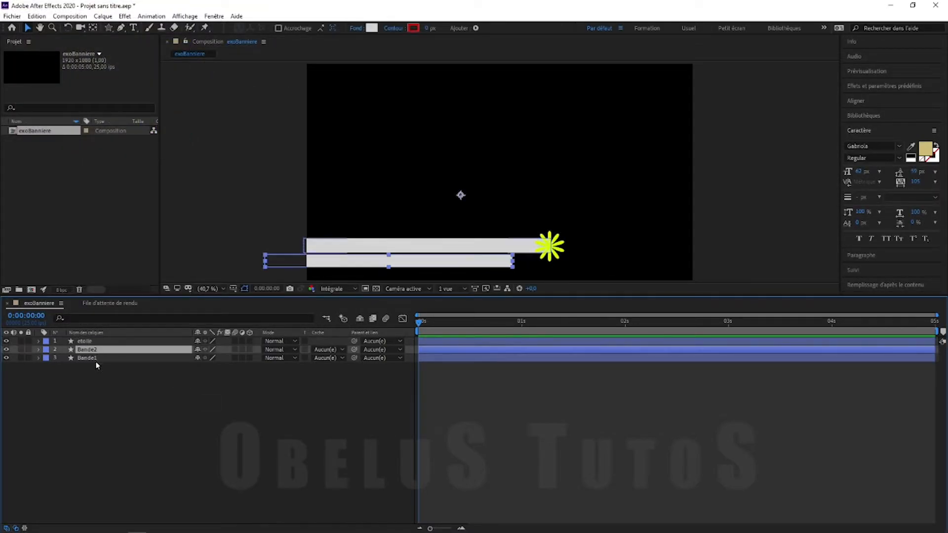
pyautogui.click(371, 28)
pyautogui.click(153, 50)
pyautogui.moveTo(113, 97); pyautogui.dragTo(65, 101)
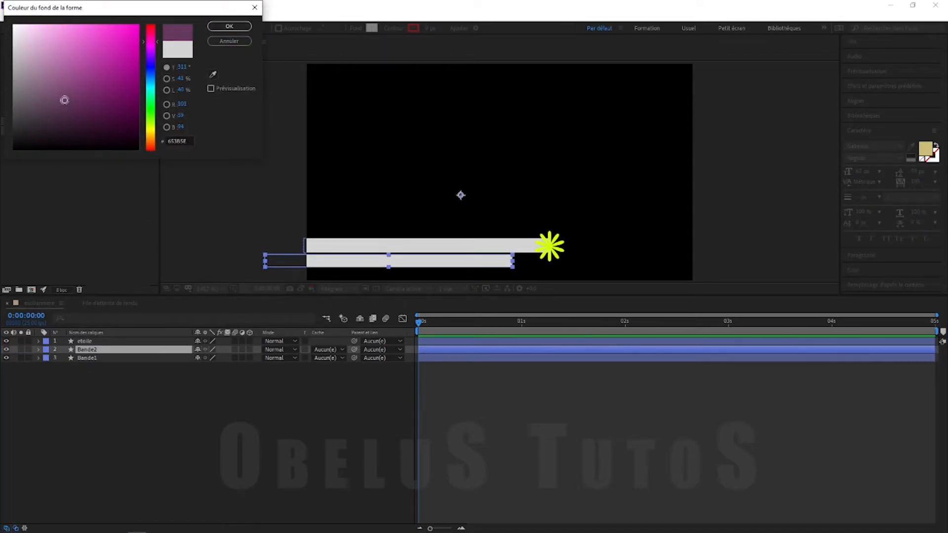
pyautogui.click(229, 26)
# Fill Bande1 with a similar purple sampled from Bande2 with the eyedropper
pyautogui.click(84, 358)
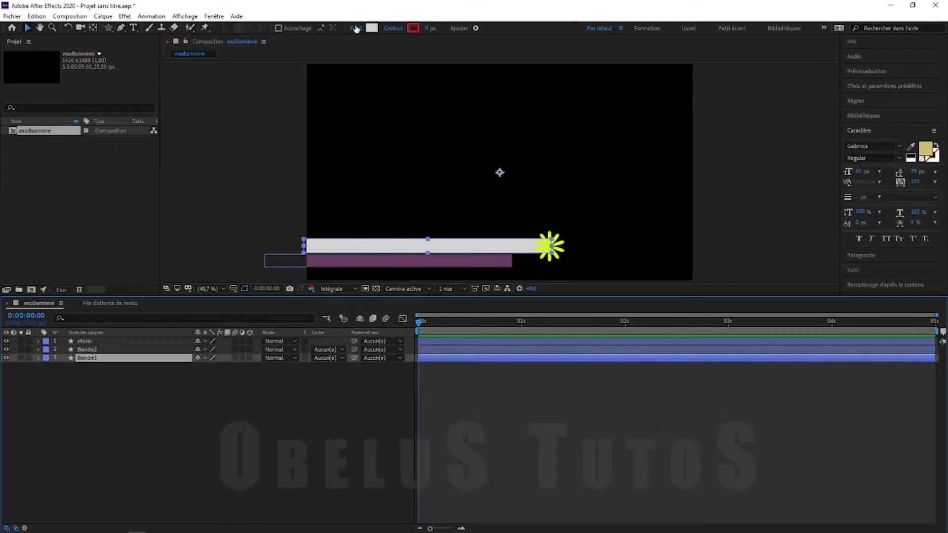
pyautogui.click(372, 27)
pyautogui.click(213, 74)
pyautogui.click(362, 264)
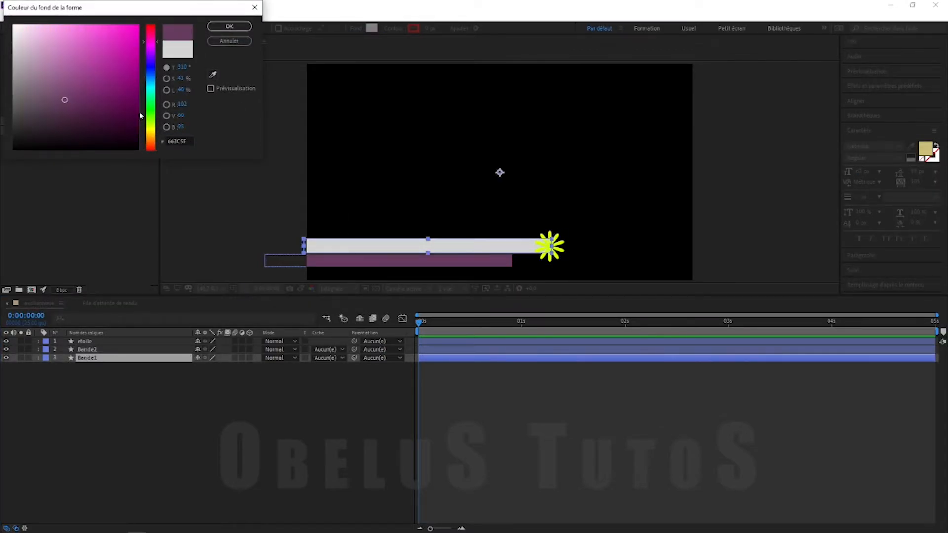
pyautogui.moveTo(65, 102); pyautogui.dragTo(91, 104)
pyautogui.click(229, 26)
pyautogui.click(268, 430)
# Save the After Effects project as exoBanniere in the JRI folder with Save As
pyautogui.hotkey('ctrl', 'shift', 's')
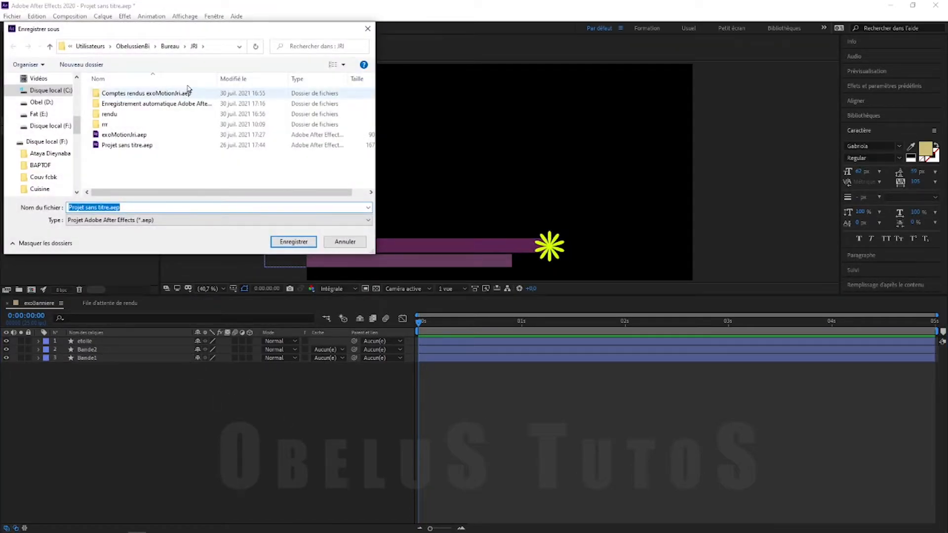
pyautogui.moveTo(207, 29); pyautogui.dragTo(427, 184)
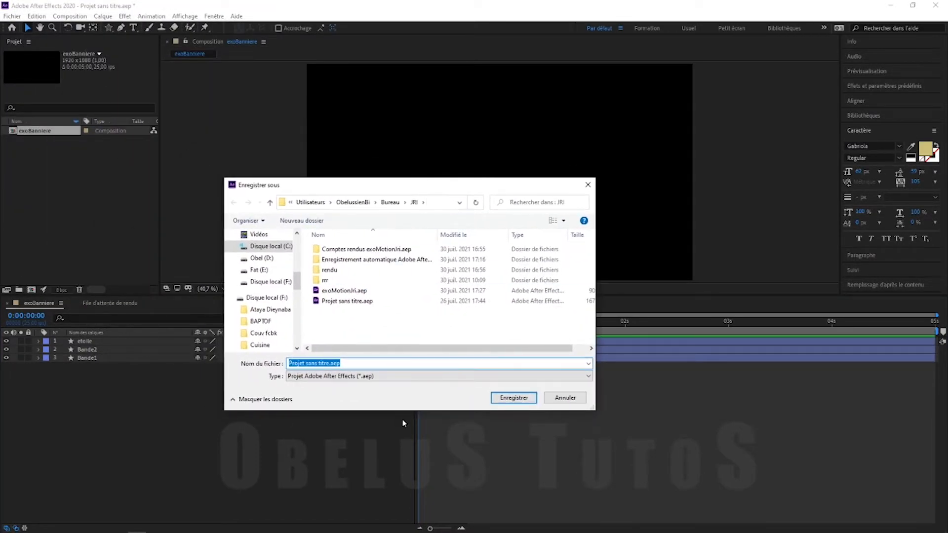
pyautogui.write('exoBanniere')
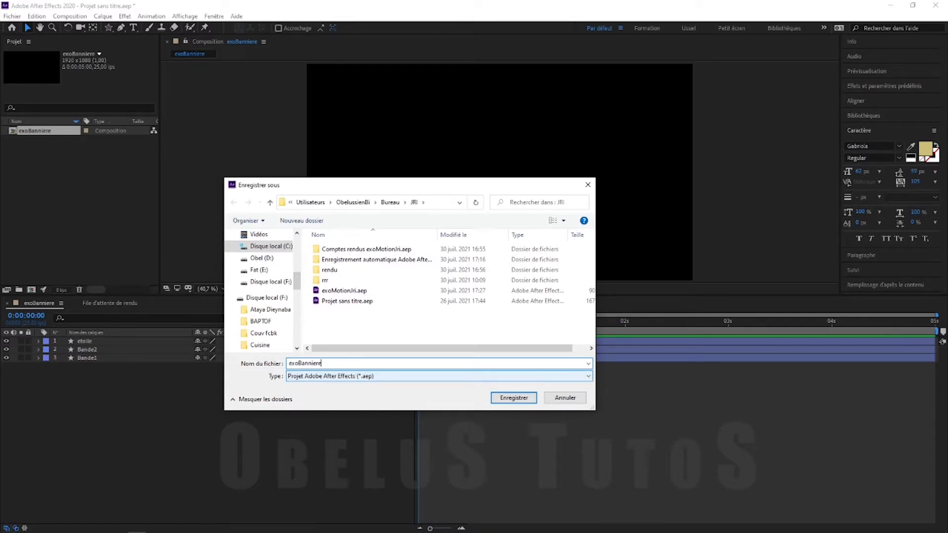
pyautogui.click(494, 395)
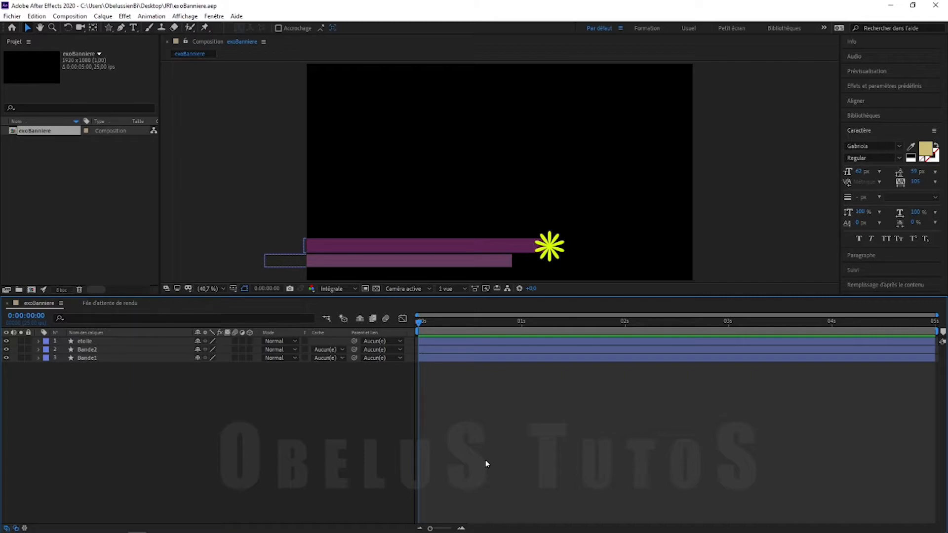
# Keyframe both bars' Position at 0:00:01:00, then drag them off the left edge at 0:00:00:00
pyautogui.moveTo(82, 375); pyautogui.dragTo(91, 349)
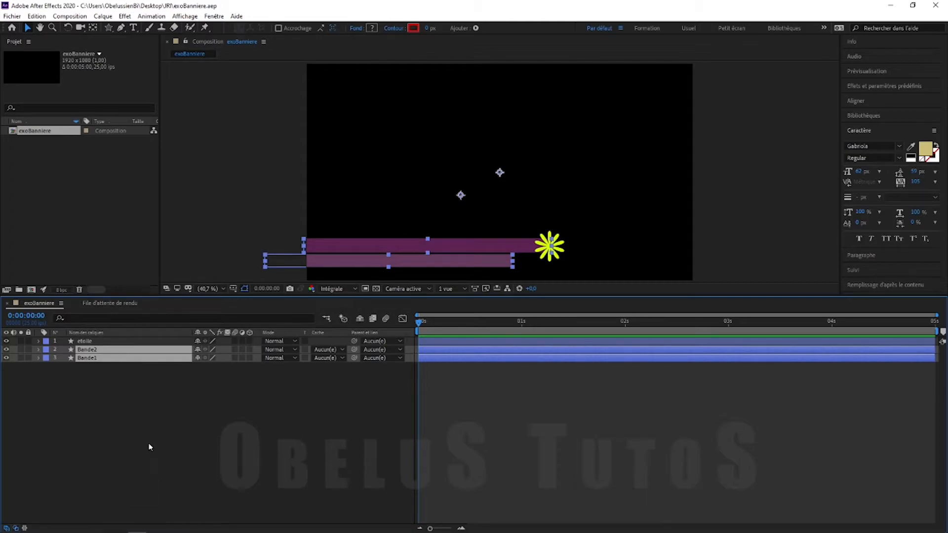
pyautogui.press('p')
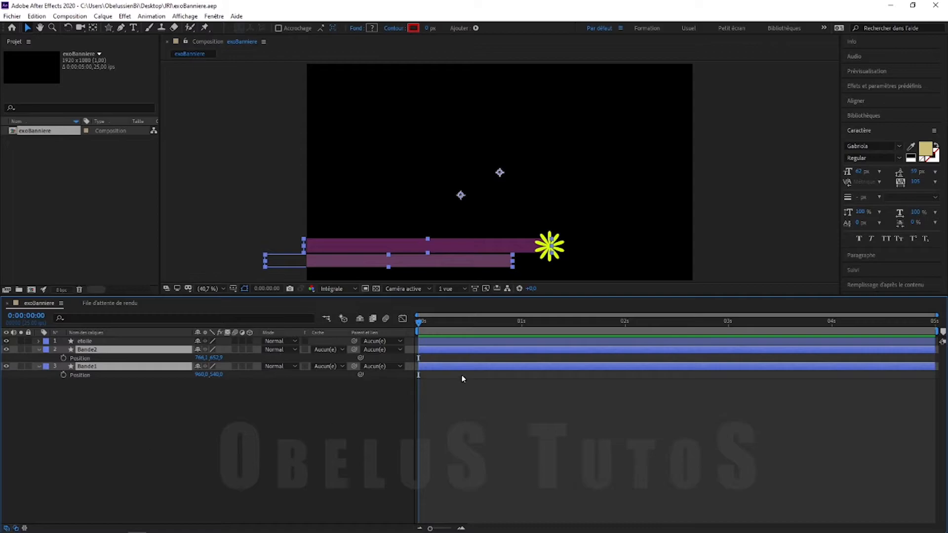
pyautogui.moveTo(421, 322); pyautogui.dragTo(524, 335)
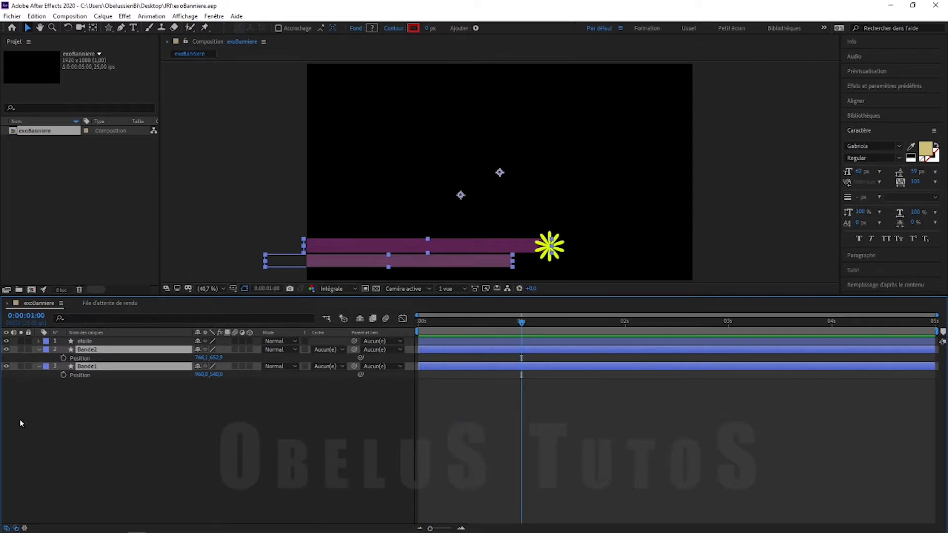
pyautogui.click(63, 359)
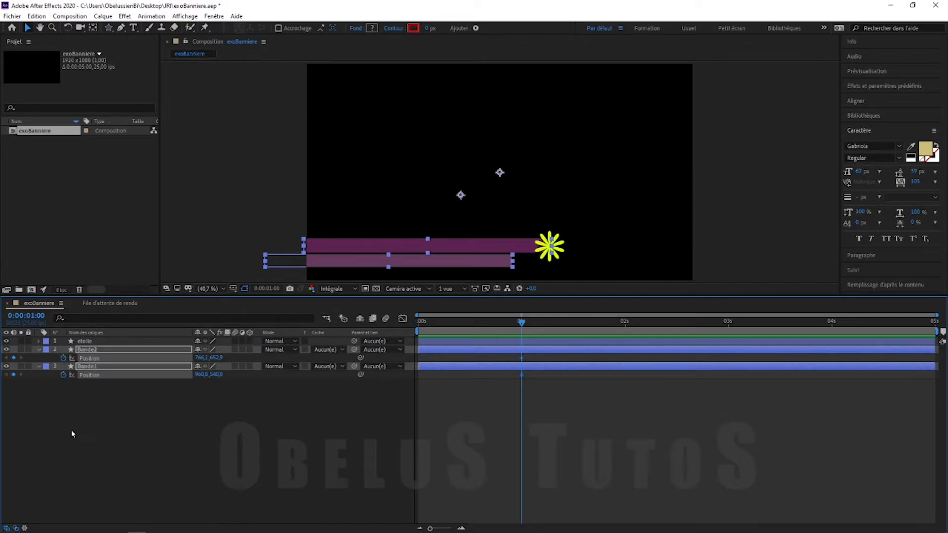
pyautogui.moveTo(521, 323); pyautogui.dragTo(408, 341)
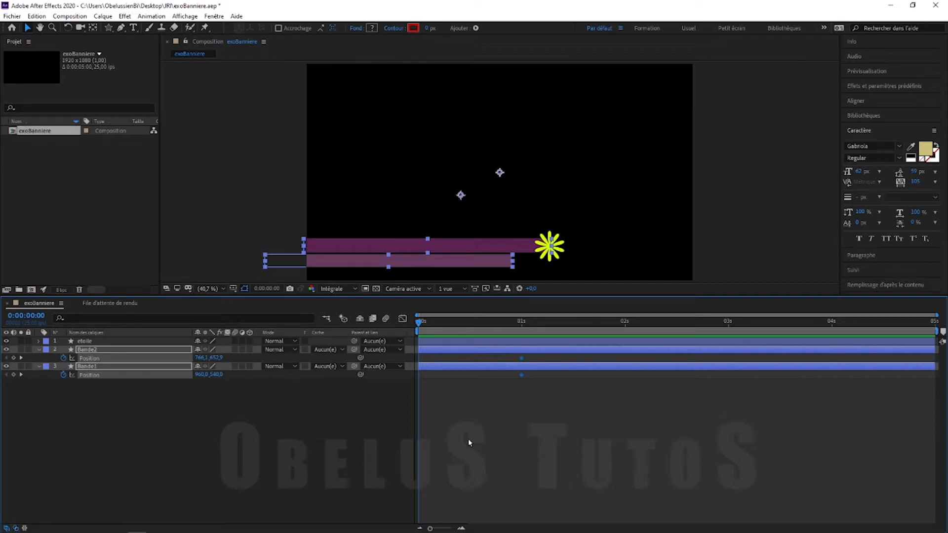
pyautogui.moveTo(480, 263); pyautogui.dragTo(218, 267)
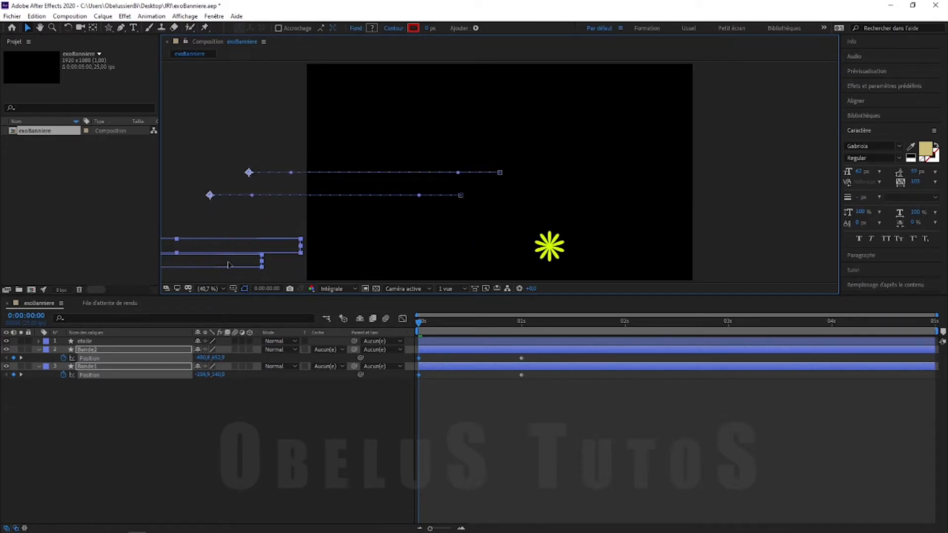
# Delay Bande2's first Position keyframe to about 0:00:00:07
pyautogui.click(467, 461)
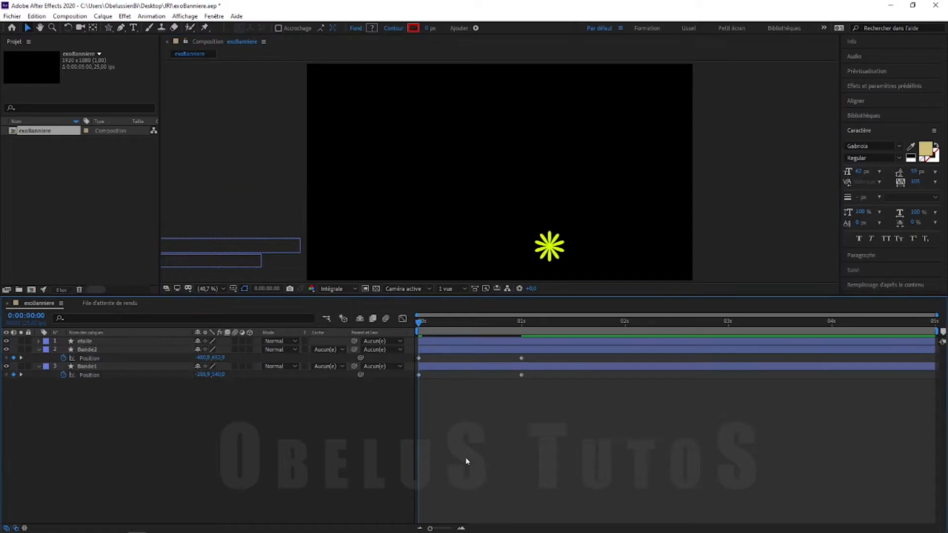
pyautogui.moveTo(421, 323); pyautogui.dragTo(473, 335)
pyautogui.click(459, 353)
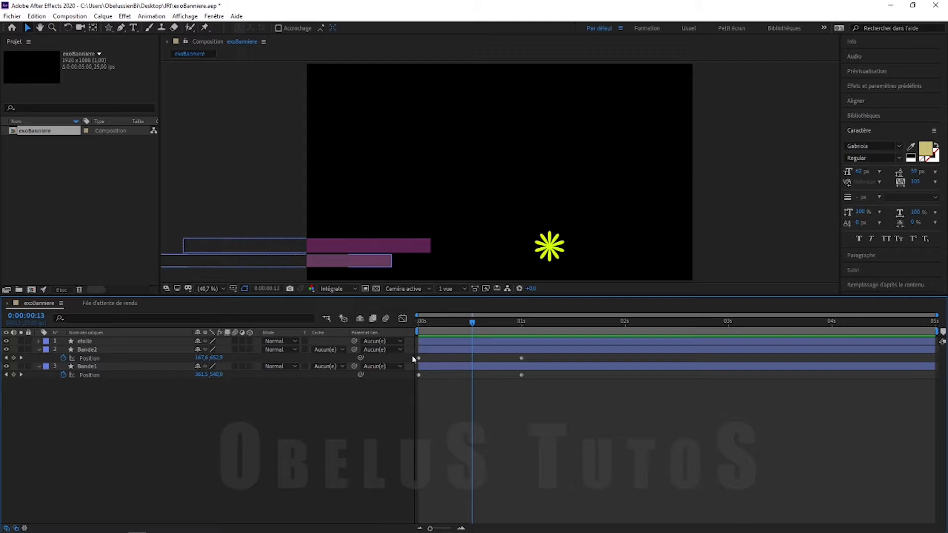
pyautogui.click(419, 359)
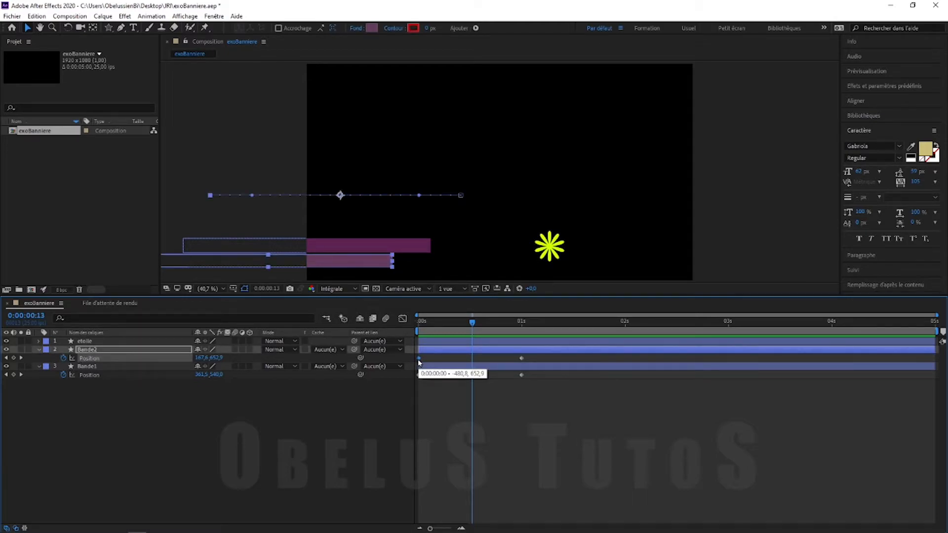
pyautogui.moveTo(418, 360); pyautogui.dragTo(447, 360)
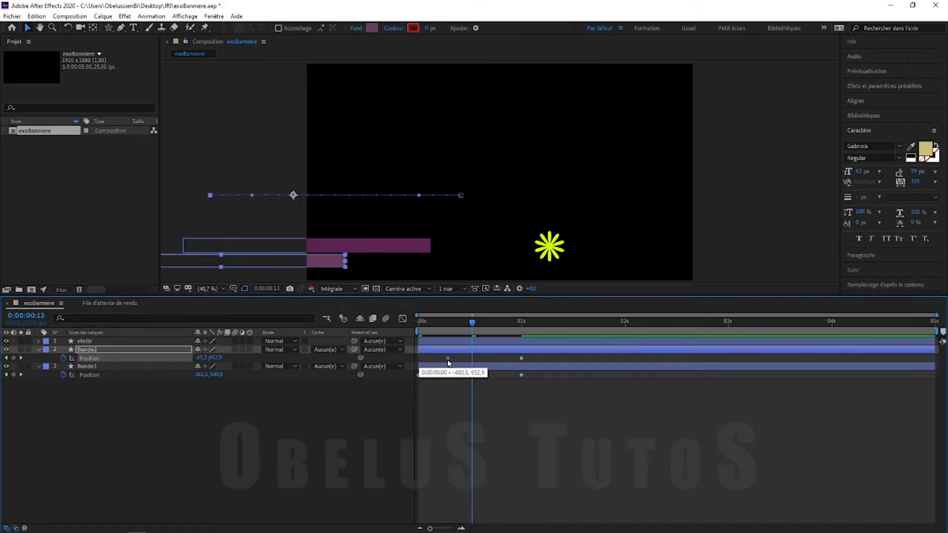
# Move Bande1's end Position keyframe to about 0:00:00:18, then collapse both layers
pyautogui.moveTo(522, 375); pyautogui.dragTo(493, 376)
pyautogui.click(499, 420)
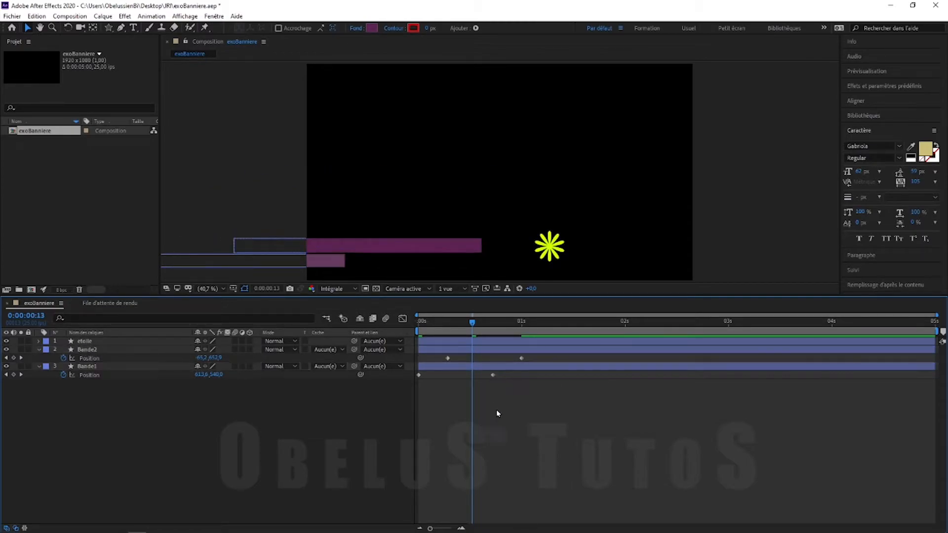
pyautogui.moveTo(435, 322); pyautogui.dragTo(551, 327)
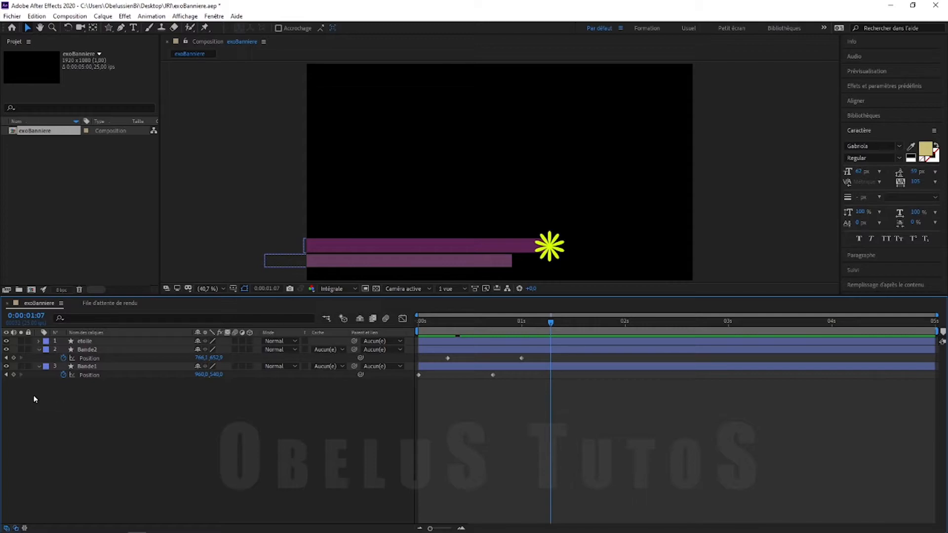
pyautogui.click(39, 350)
pyautogui.click(39, 358)
pyautogui.moveTo(551, 324); pyautogui.dragTo(493, 333)
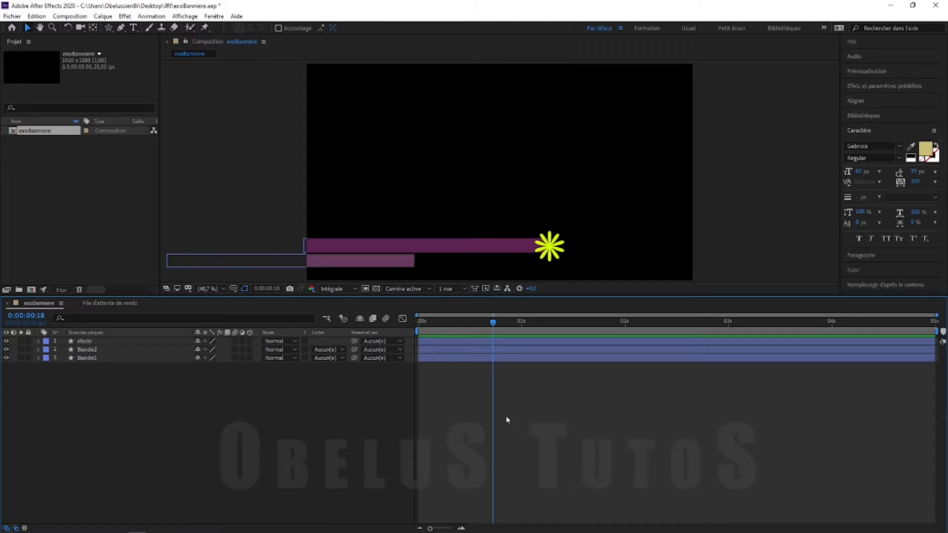
# Add a 0% Scale keyframe on the etoile star layer at about 18 frames
pyautogui.click(461, 349)
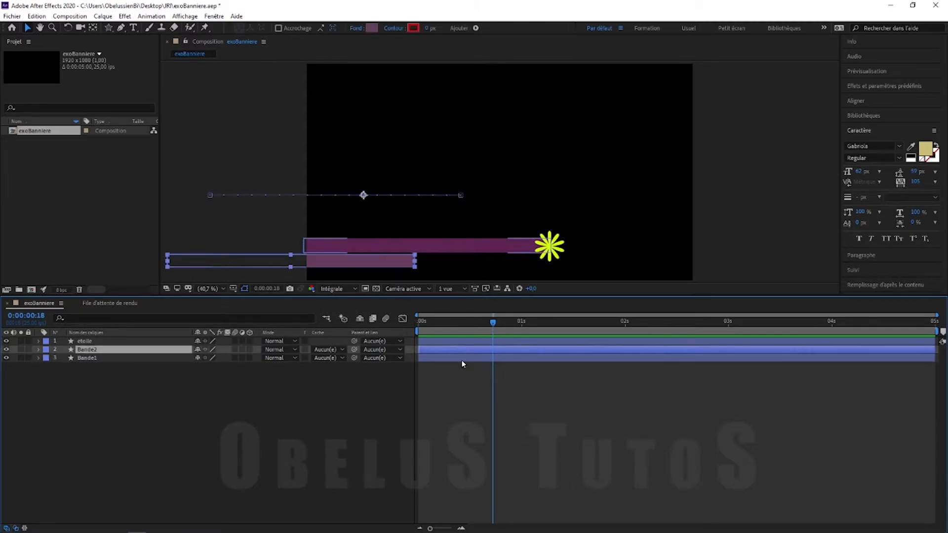
pyautogui.click(460, 342)
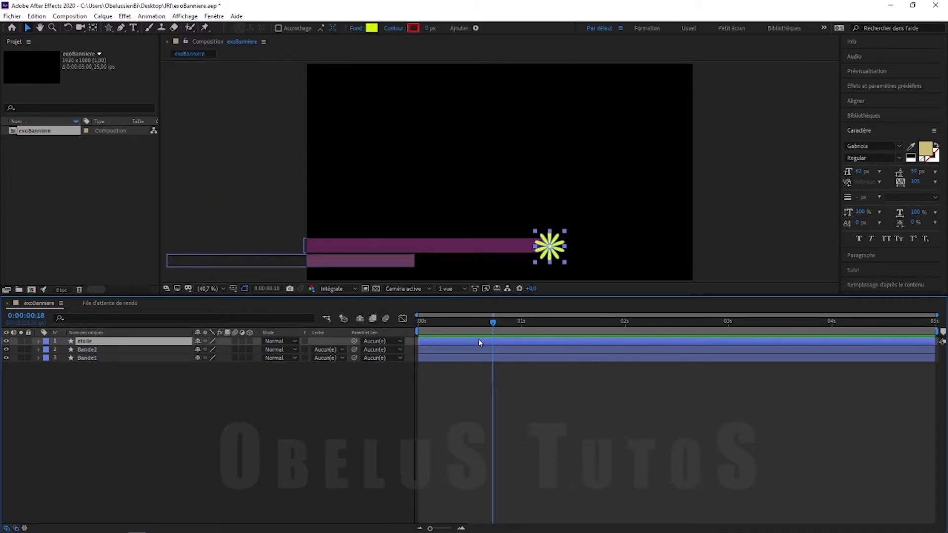
pyautogui.press('s')
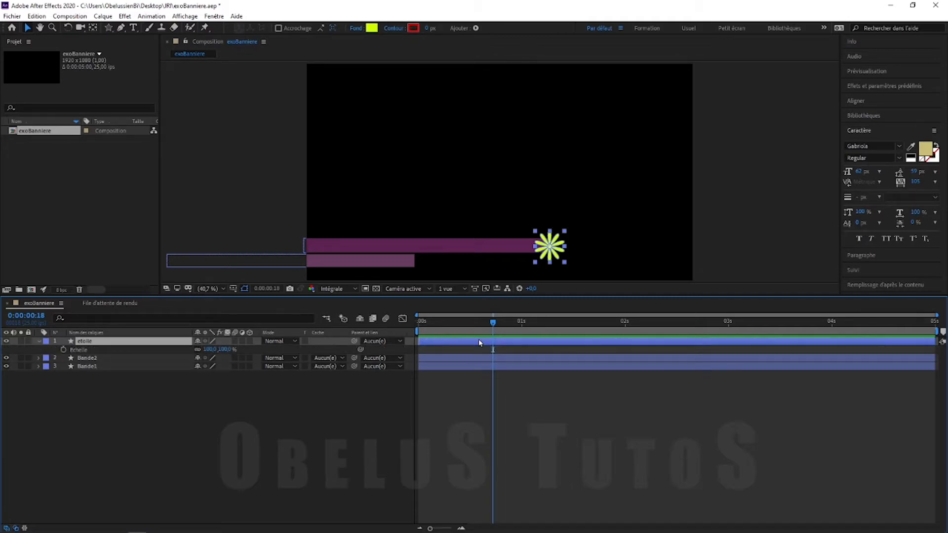
pyautogui.click(62, 350)
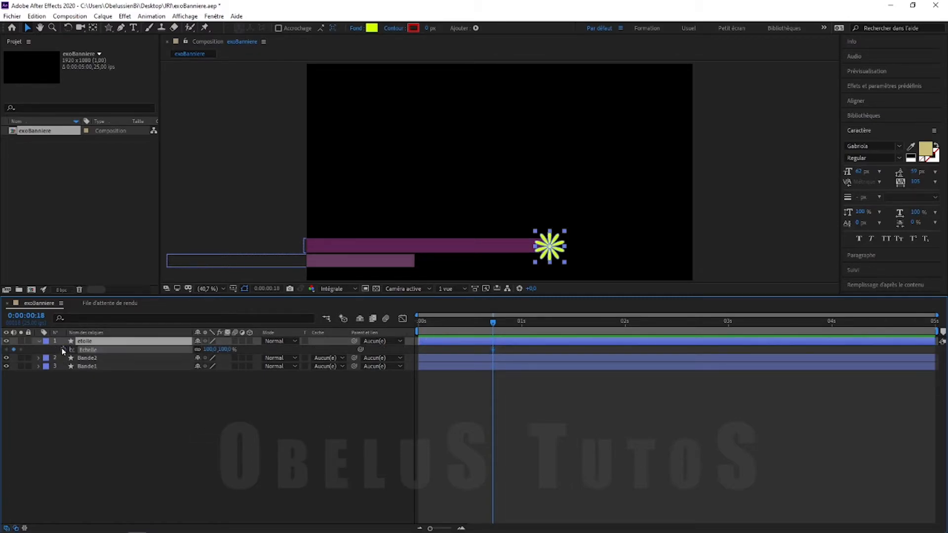
pyautogui.click(212, 349)
pyautogui.write('0')
pyautogui.press('Return')
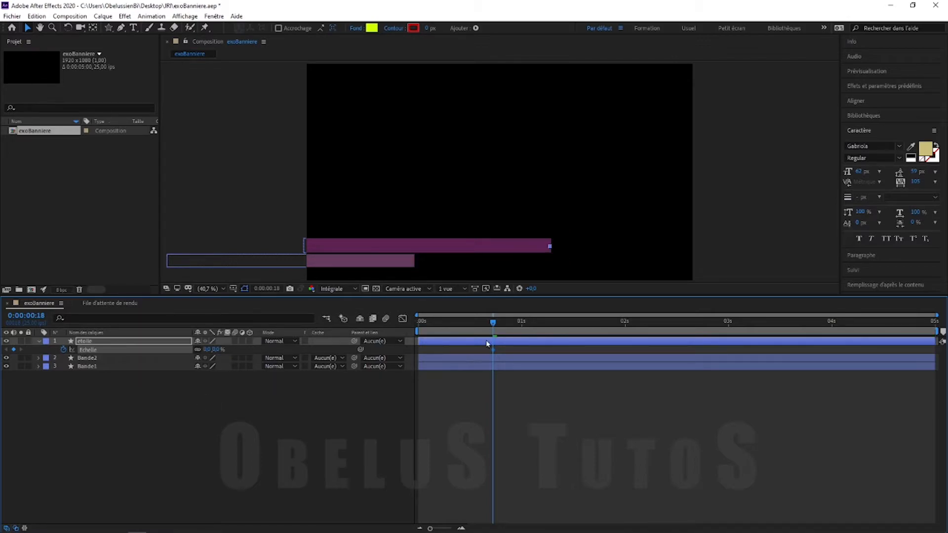
# Add a 100% Scale keyframe at about 23 frames so the star grows in
pyautogui.moveTo(496, 322); pyautogui.dragTo(514, 322)
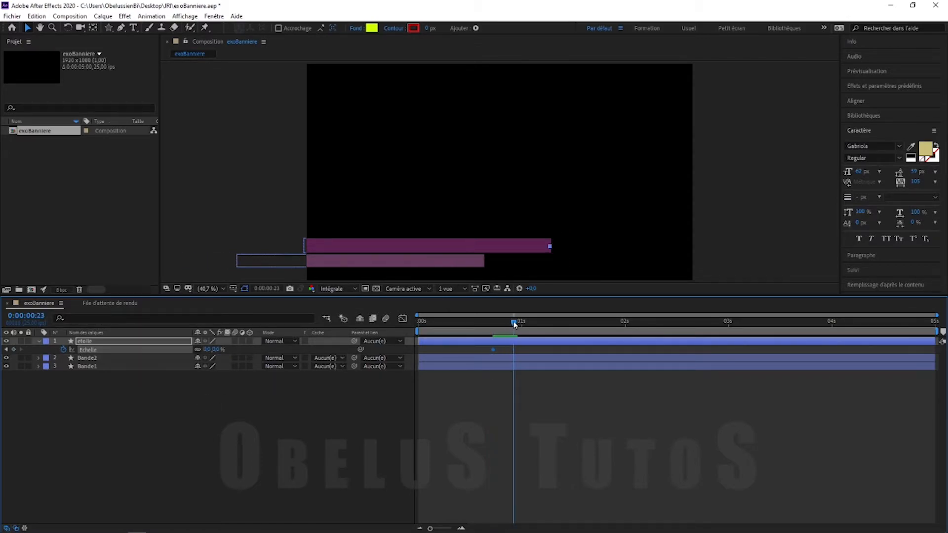
pyautogui.click(208, 349)
pyautogui.write('100')
pyautogui.press('Return')
pyautogui.click(201, 423)
pyautogui.moveTo(514, 323); pyautogui.dragTo(494, 324)
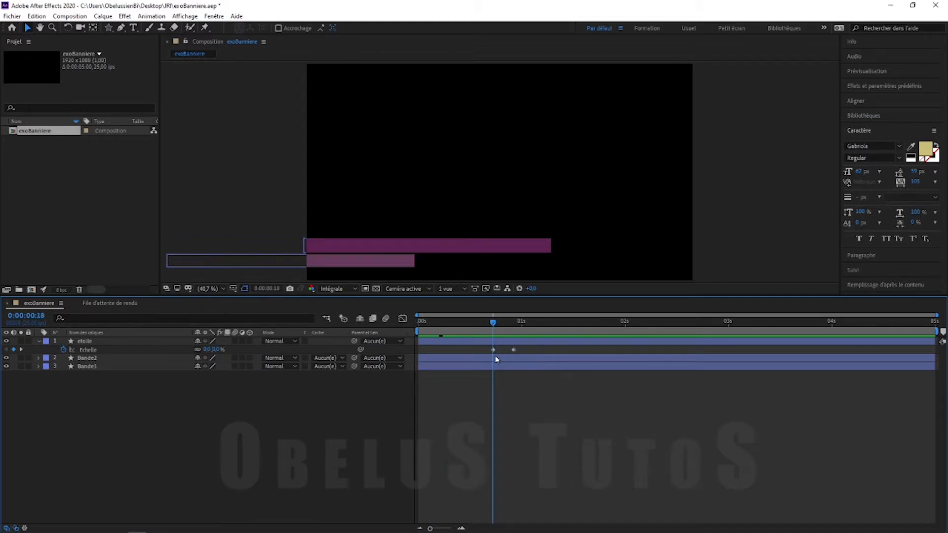
pyautogui.click(84, 342)
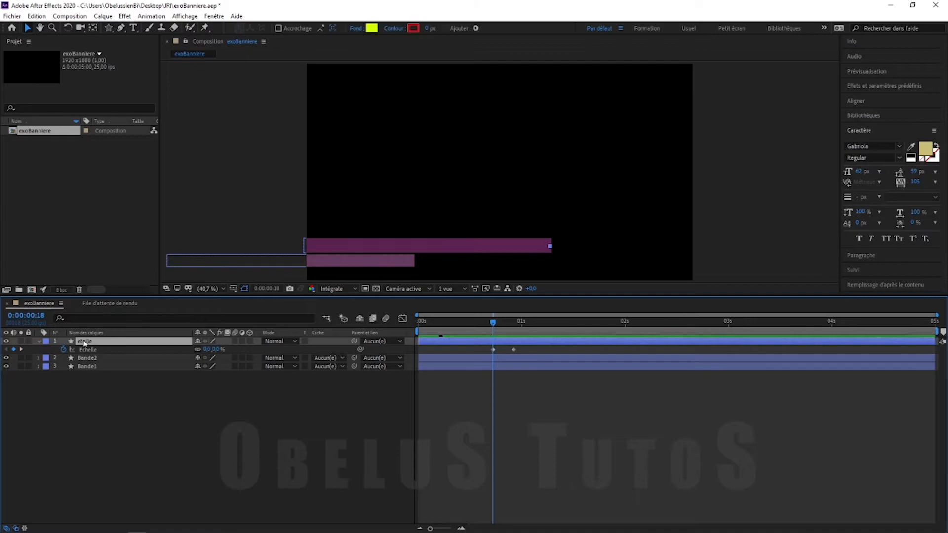
pyautogui.press('r')
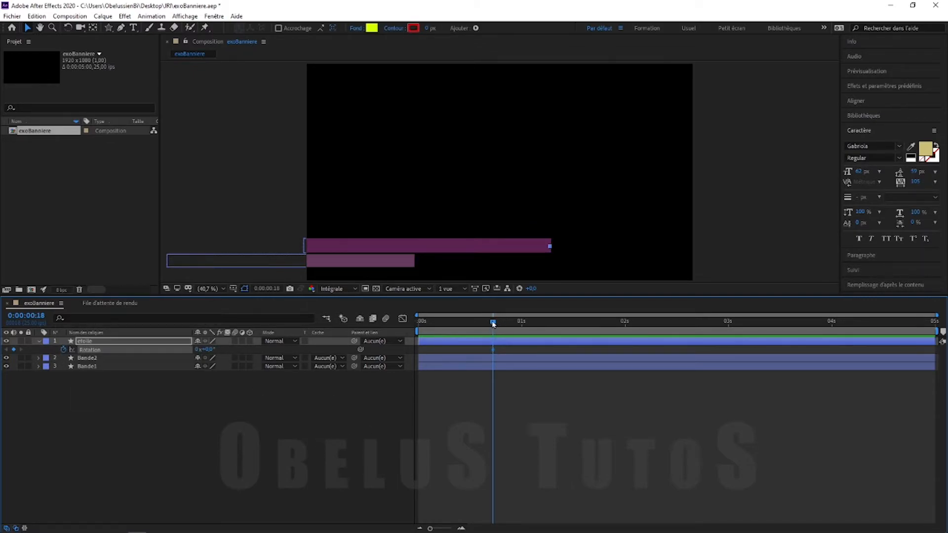
# Keyframe the star's Rotation to about 272° at 0:00:01:03
pyautogui.moveTo(494, 323); pyautogui.dragTo(536, 330)
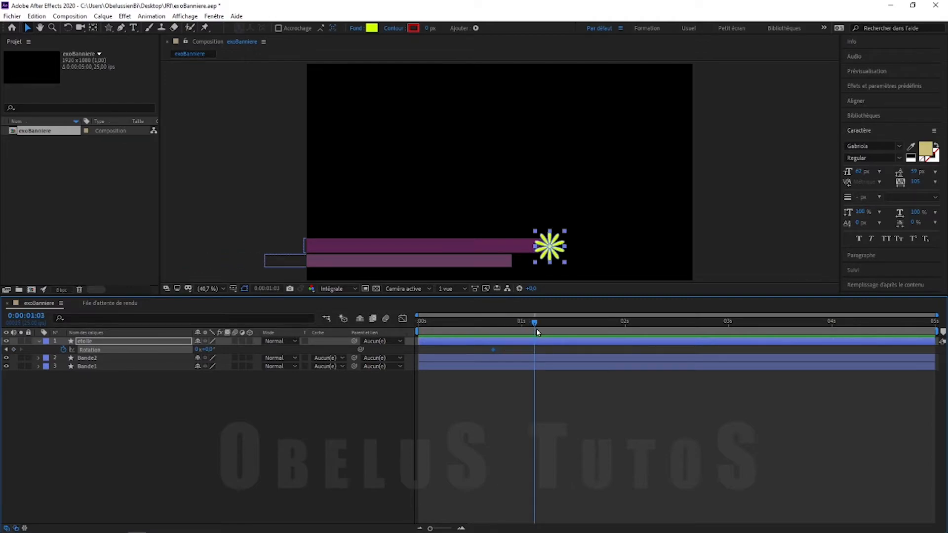
pyautogui.moveTo(210, 349); pyautogui.dragTo(350, 348)
pyautogui.press('space')
# Preview the star and bars animation, then turn on the transparency grid
pyautogui.press('space')
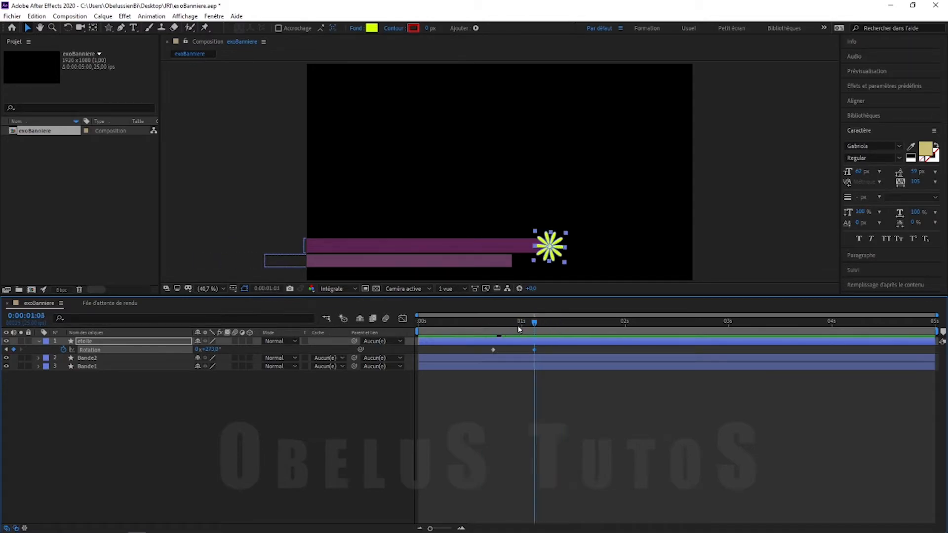
pyautogui.moveTo(519, 329); pyautogui.dragTo(408, 331)
pyautogui.click(499, 417)
pyautogui.press('space')
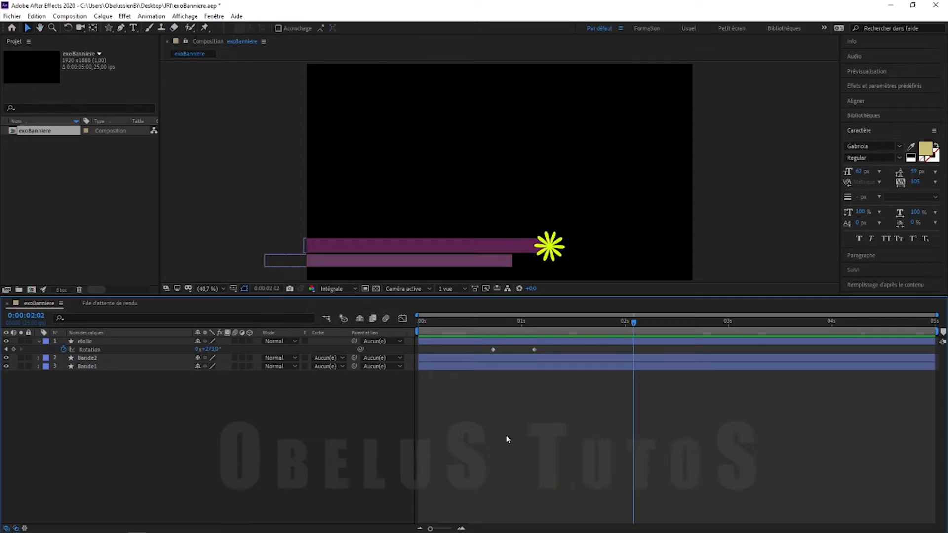
pyautogui.press('space')
pyautogui.press('space')
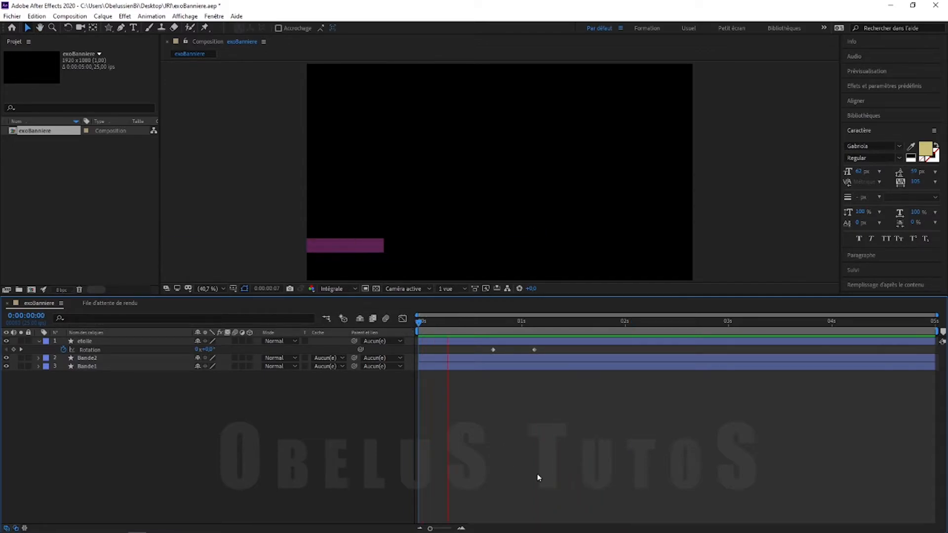
pyautogui.press('space')
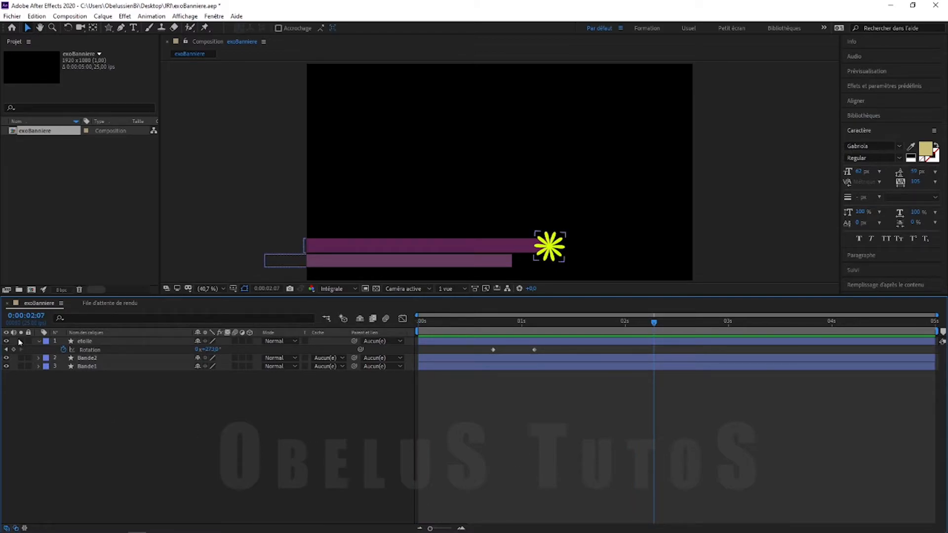
pyautogui.click(39, 341)
pyautogui.moveTo(467, 329); pyautogui.dragTo(568, 326)
pyautogui.click(376, 290)
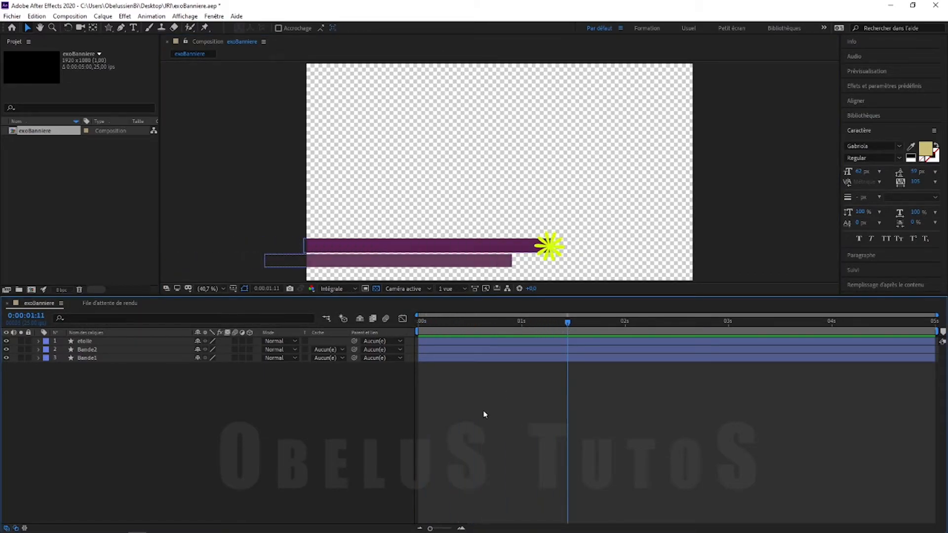
# Save the project and add the exoBanniere composition to the Render Queue
pyautogui.click(12, 16)
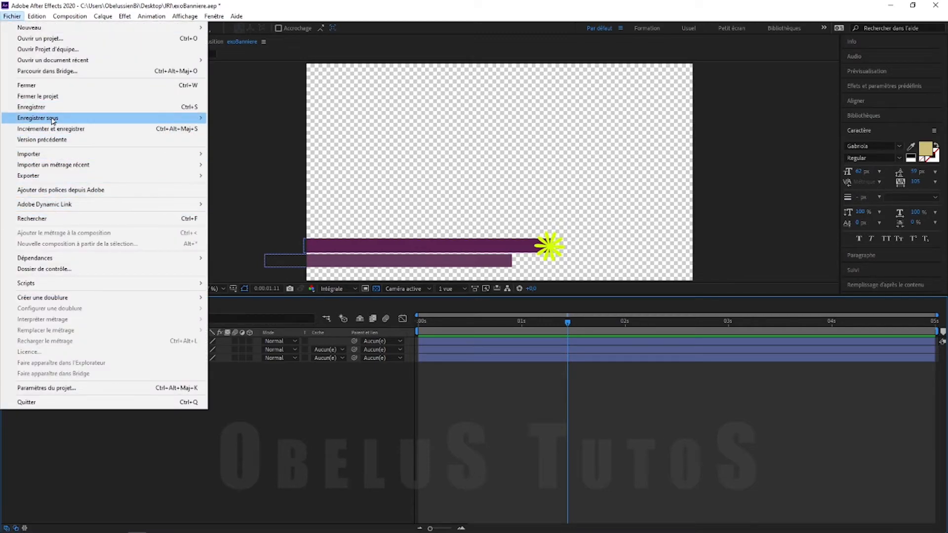
pyautogui.click(138, 107)
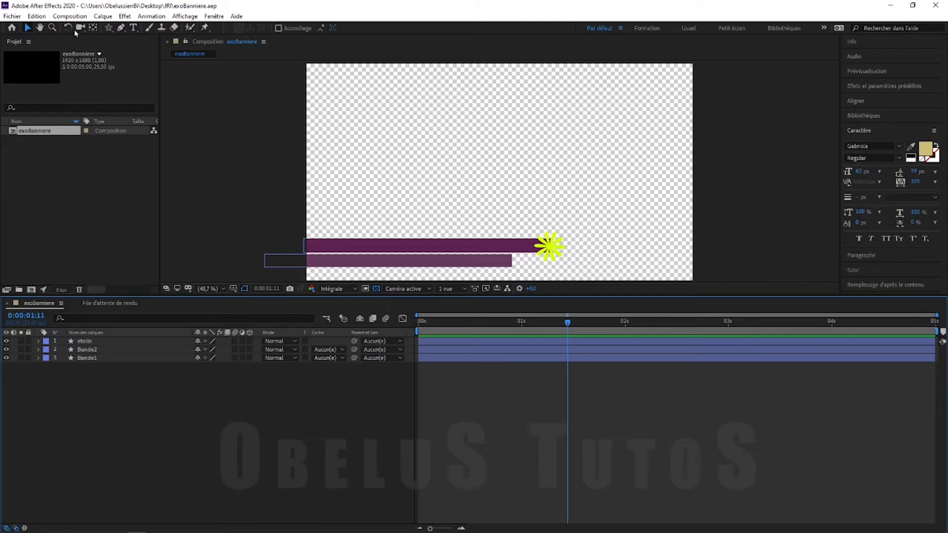
pyautogui.click(73, 17)
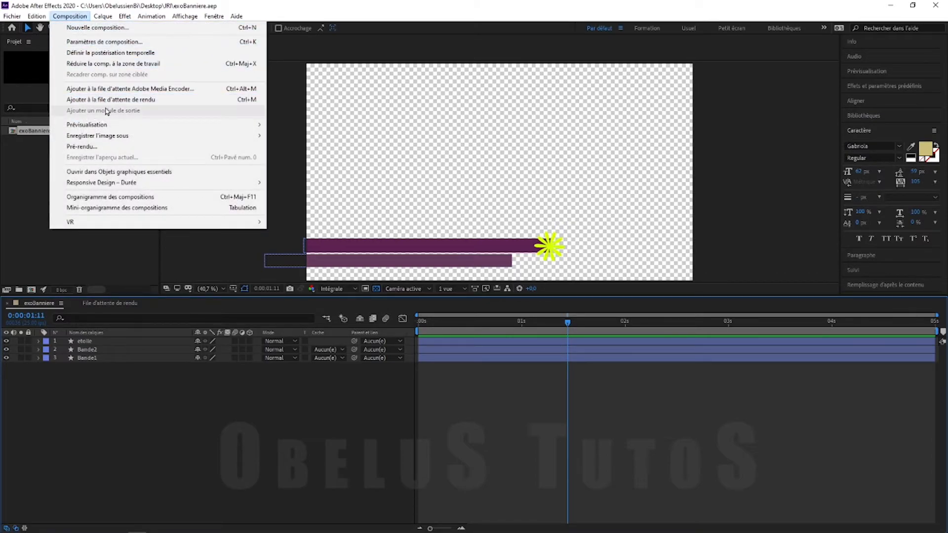
pyautogui.click(215, 100)
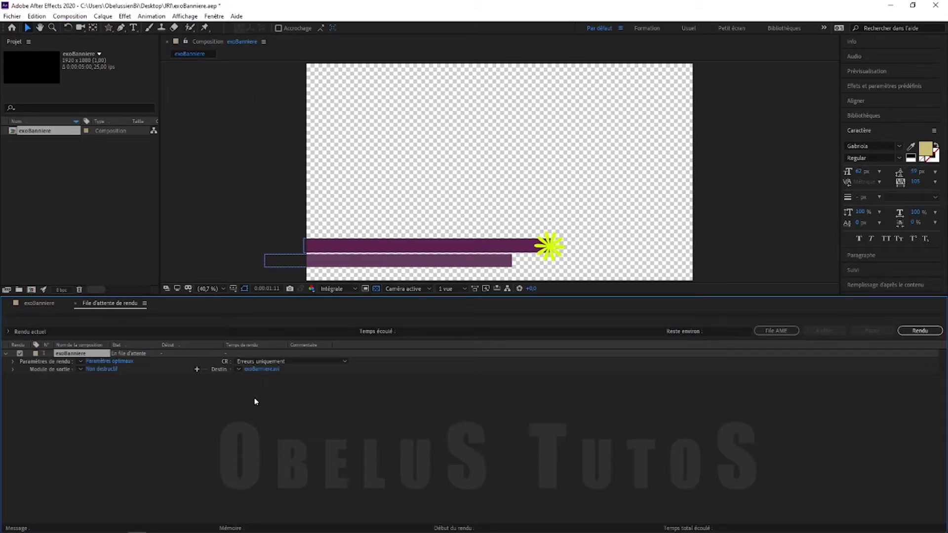
# Set the render output module to PNG Sequence with RGB + Alpha channels
pyautogui.click(99, 369)
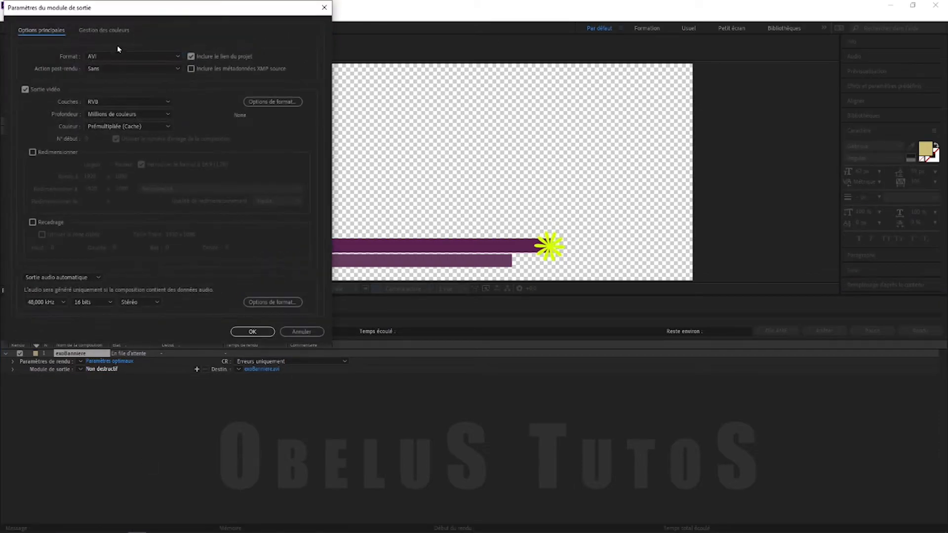
pyautogui.moveTo(136, 10); pyautogui.dragTo(433, 113)
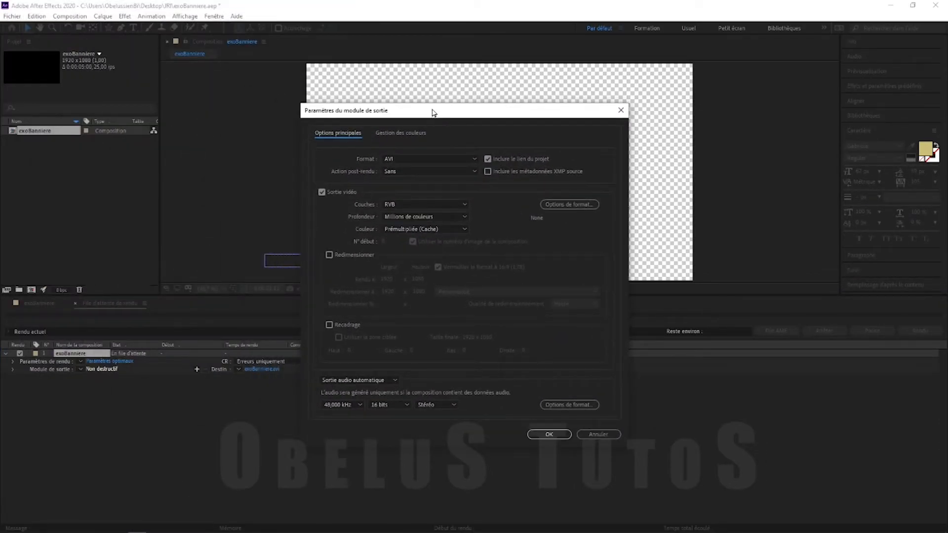
pyautogui.click(431, 160)
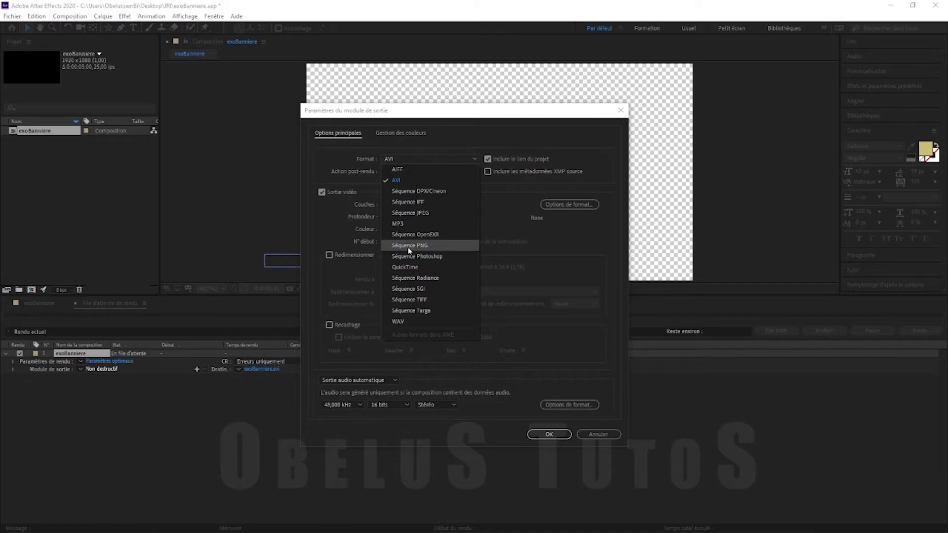
pyautogui.click(456, 250)
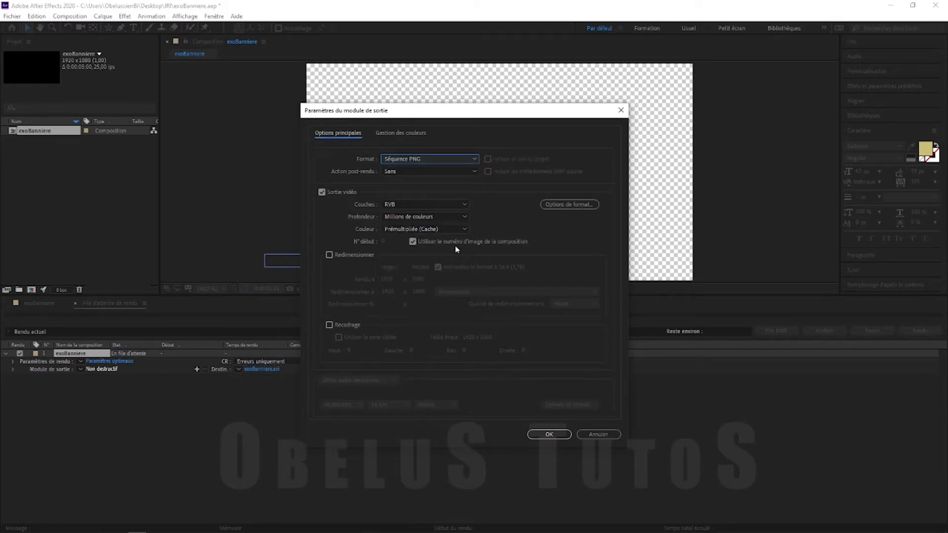
pyautogui.click(435, 204)
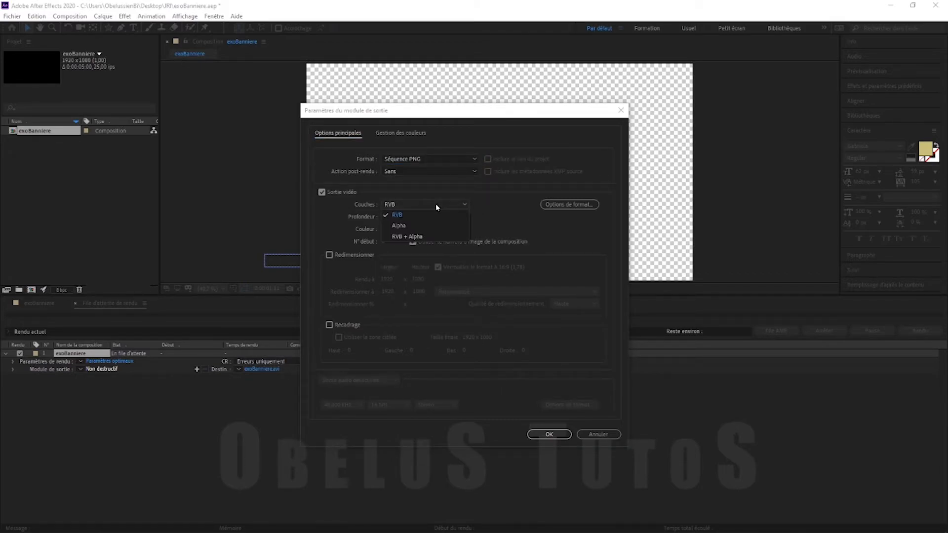
pyautogui.click(409, 237)
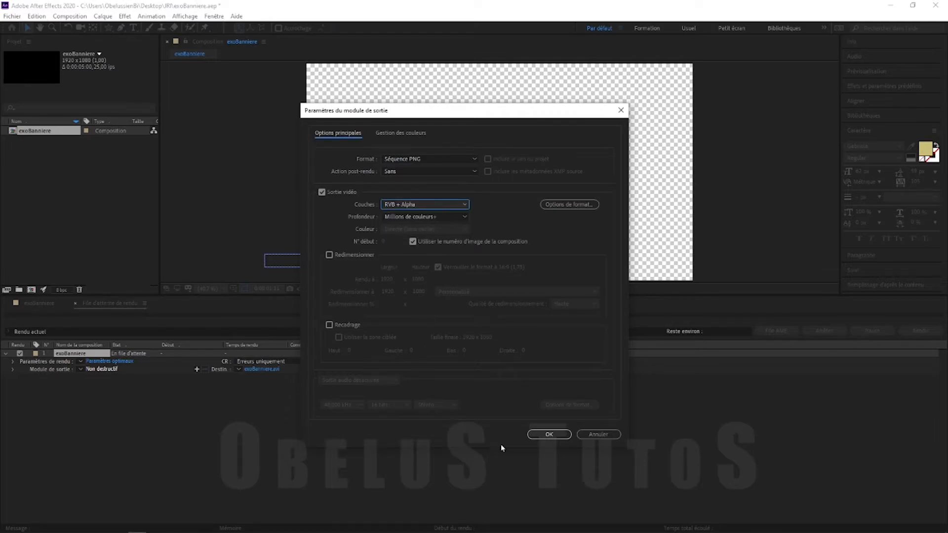
pyautogui.click(547, 434)
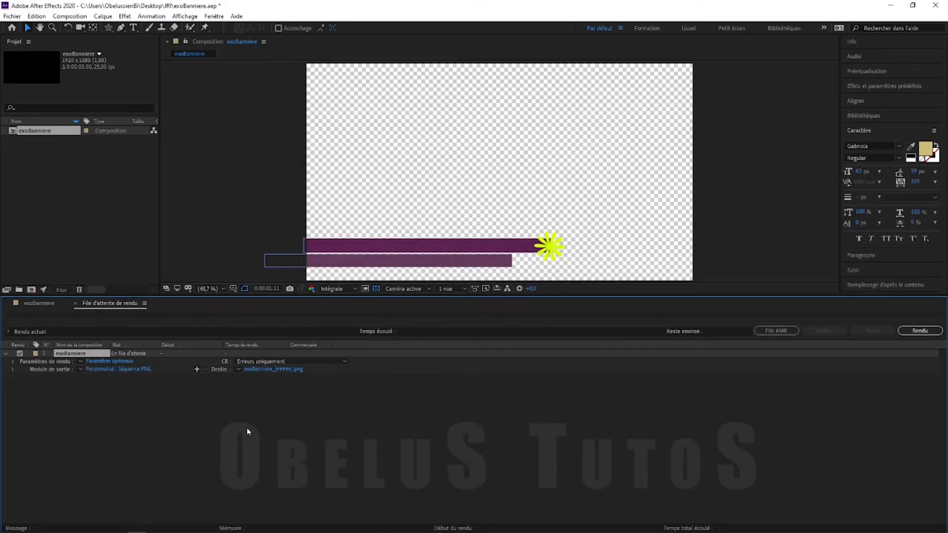
# Create a new folder named exoBan inside JRI as the render destination
pyautogui.click(265, 370)
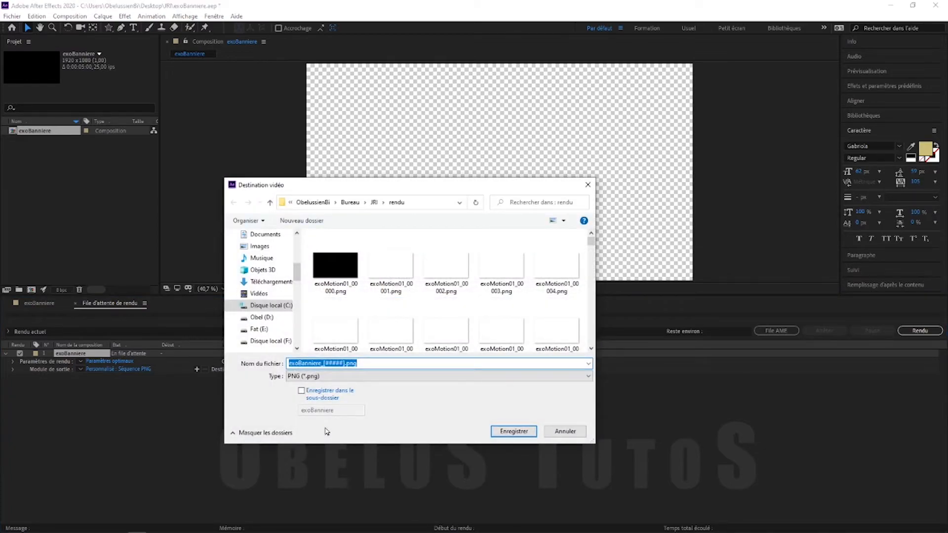
pyautogui.click(374, 202)
pyautogui.click(351, 322)
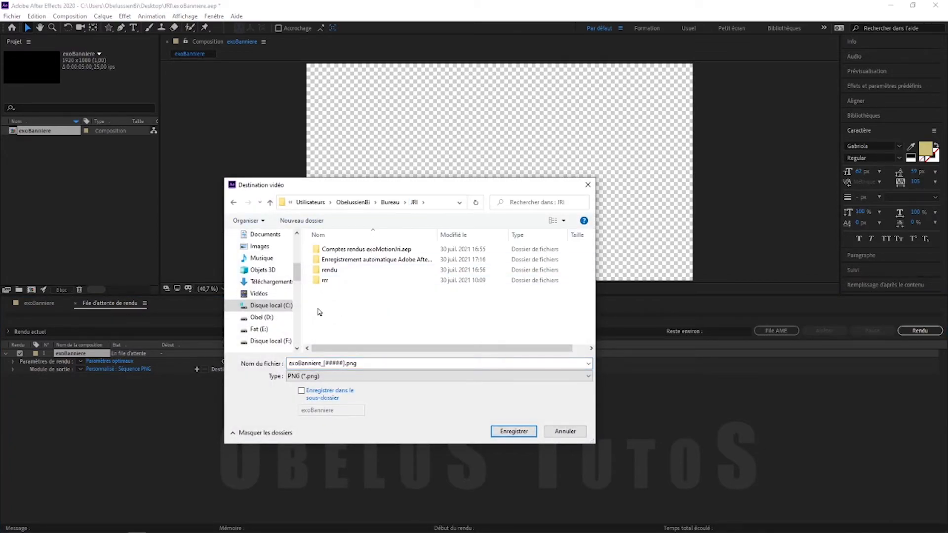
pyautogui.rightClick(317, 308)
pyautogui.moveTo(271, 405)
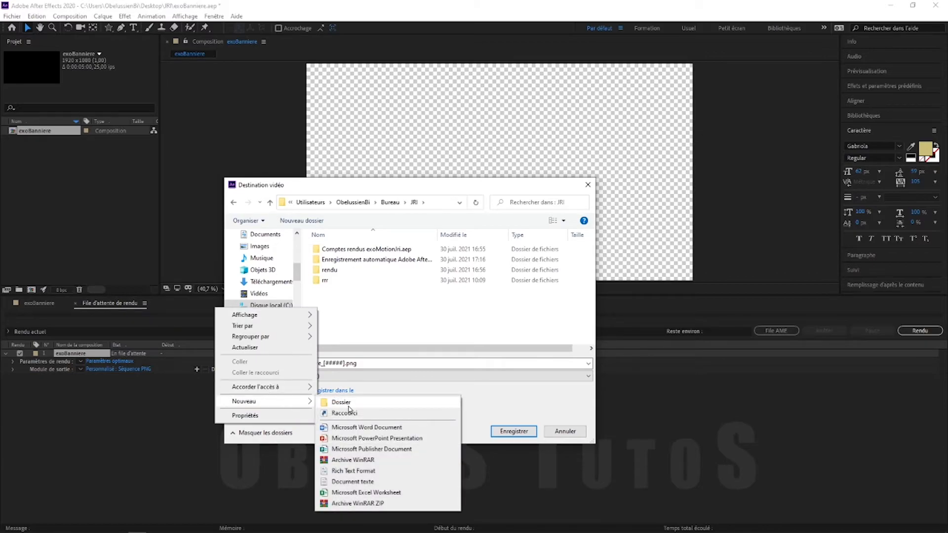
pyautogui.click(347, 403)
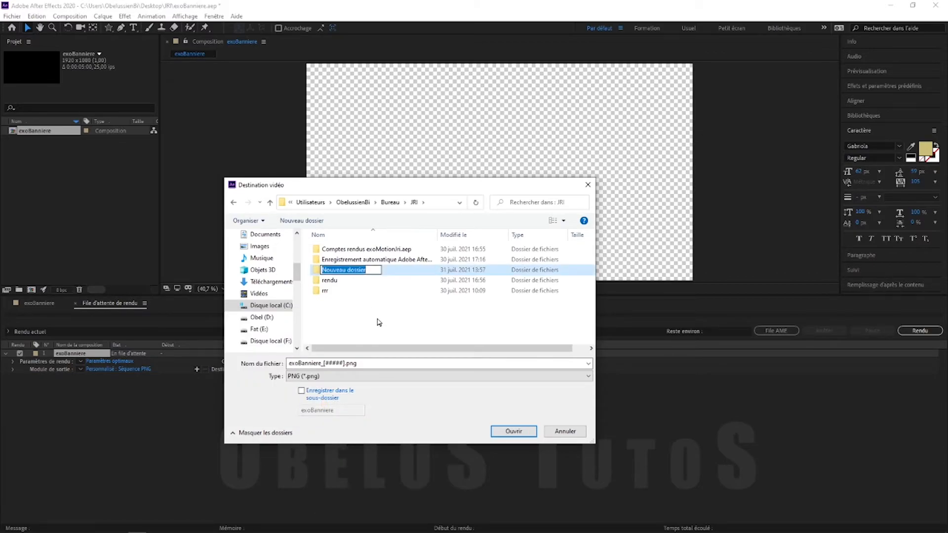
pyautogui.write('exoBan')
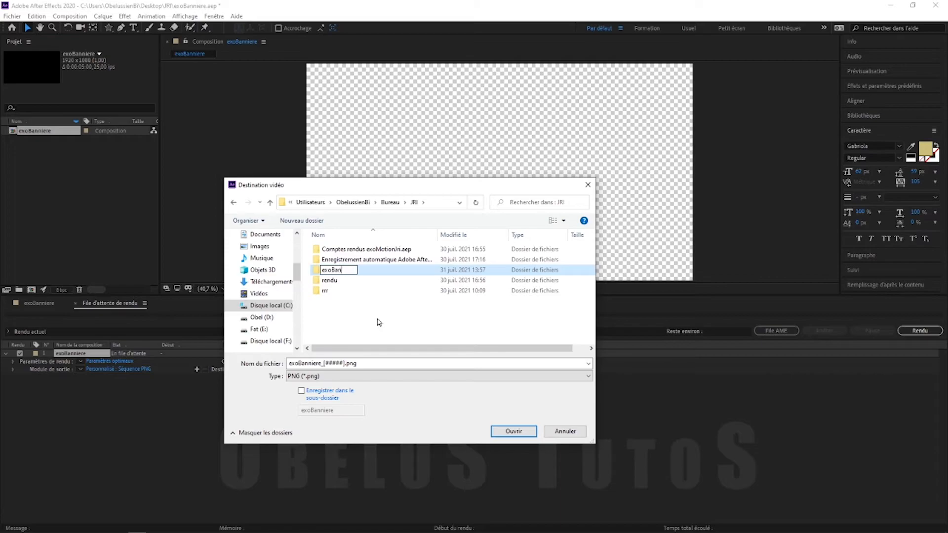
pyautogui.press('Return')
# Save the output into the exoBan folder and start the render
pyautogui.click(344, 330)
pyautogui.doubleClick(337, 275)
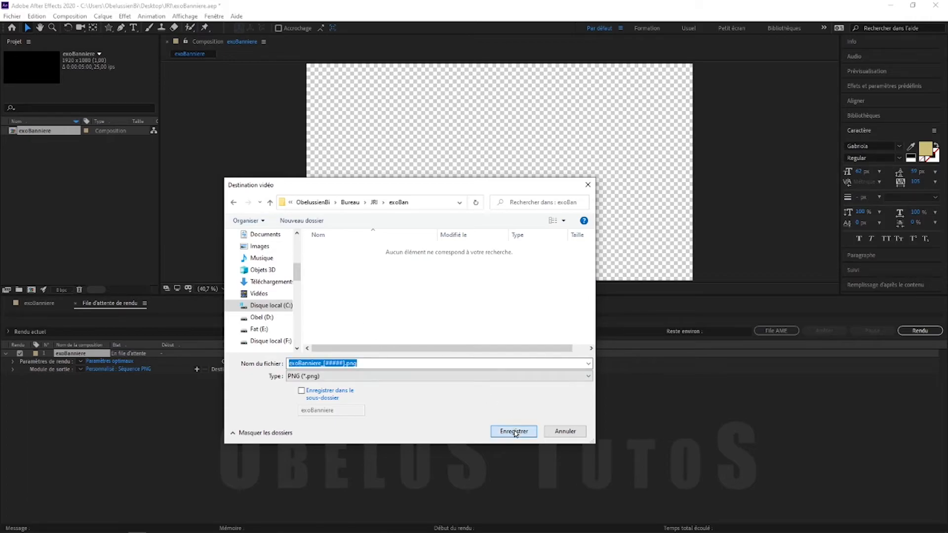
pyautogui.click(514, 432)
pyautogui.click(920, 330)
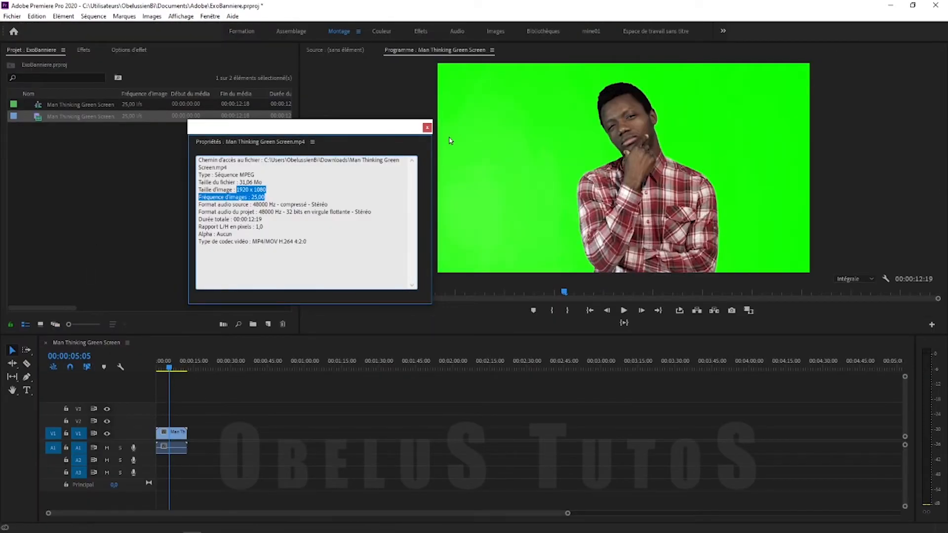
# Import exoBanniere_00000.png from exoBan as a single image sequence
pyautogui.click(427, 128)
pyautogui.click(54, 179)
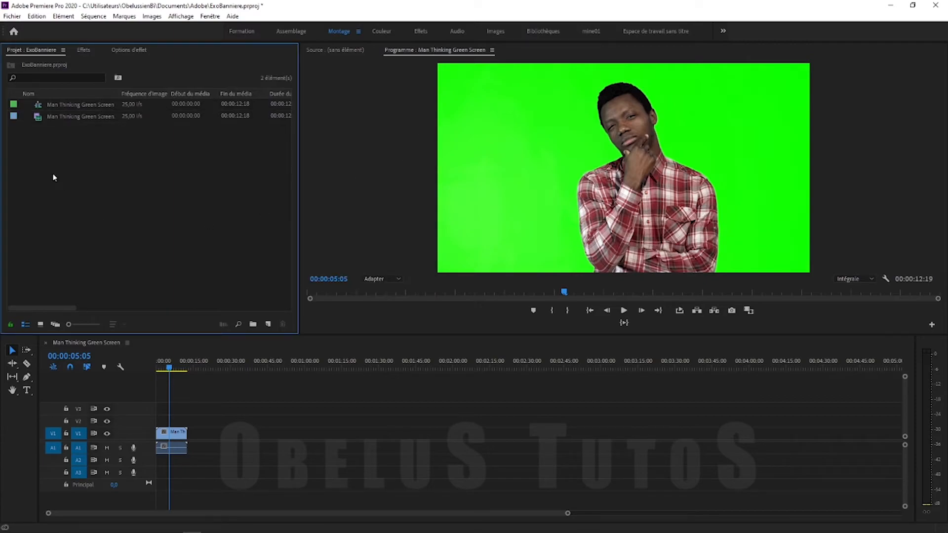
pyautogui.doubleClick(53, 171)
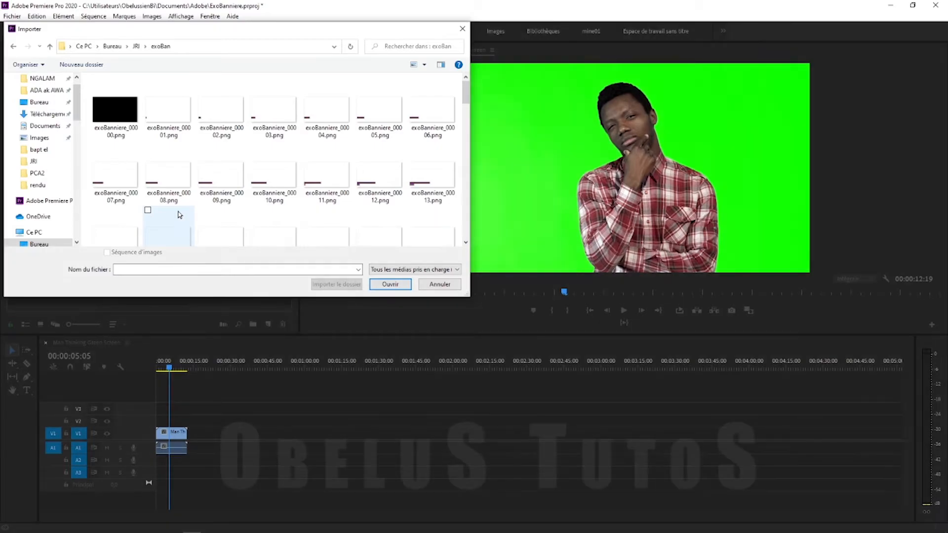
pyautogui.click(117, 113)
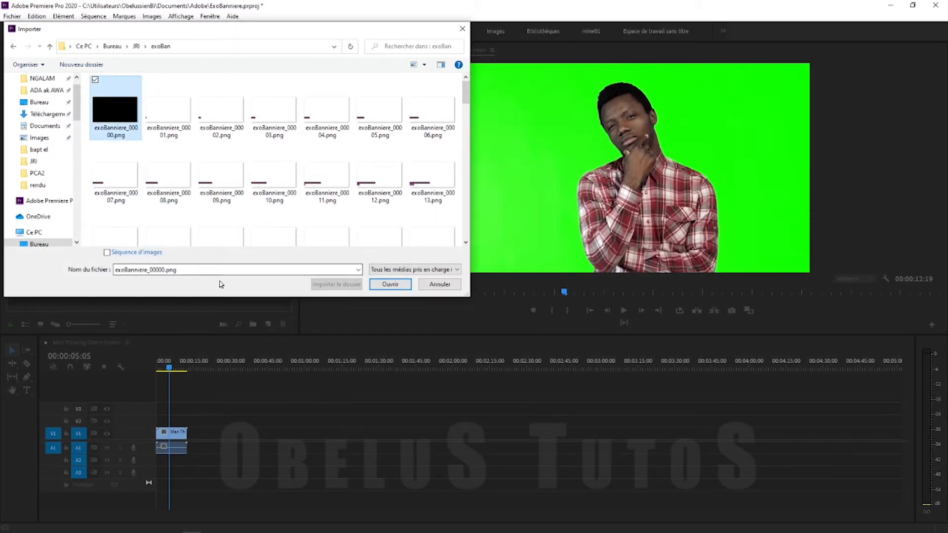
pyautogui.click(107, 252)
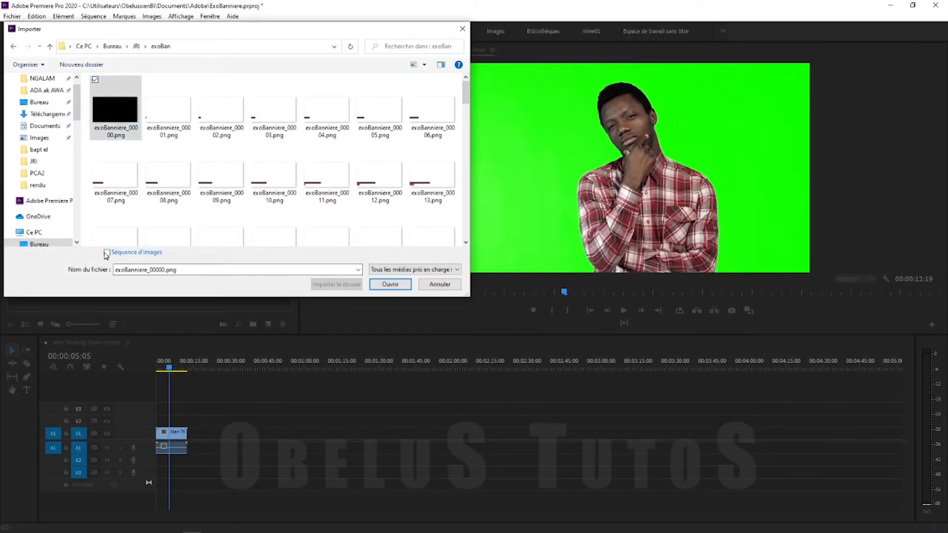
pyautogui.click(390, 285)
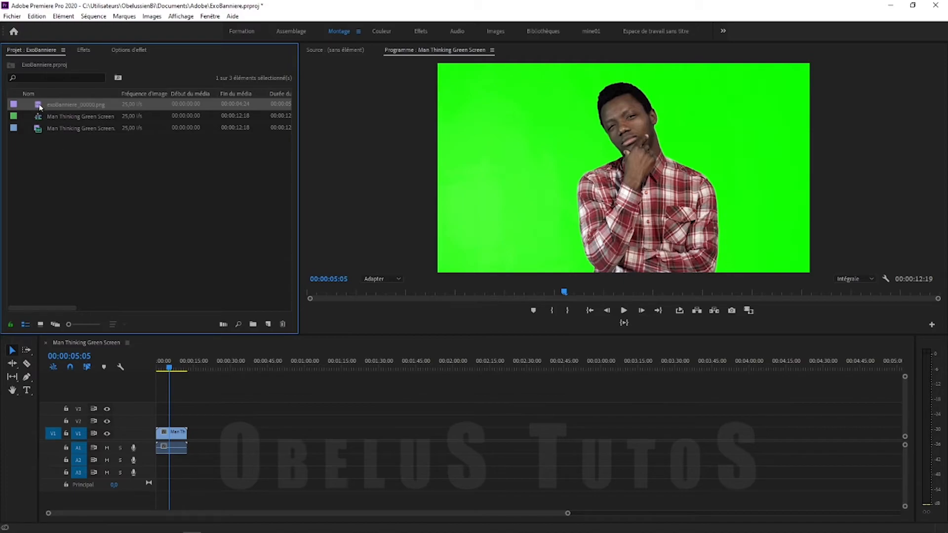
# Place the exoBanniere sequence at the start of V2 and Alt-drag a copy near 6 seconds
pyautogui.moveTo(68, 162); pyautogui.dragTo(161, 427)
pyautogui.click(159, 368)
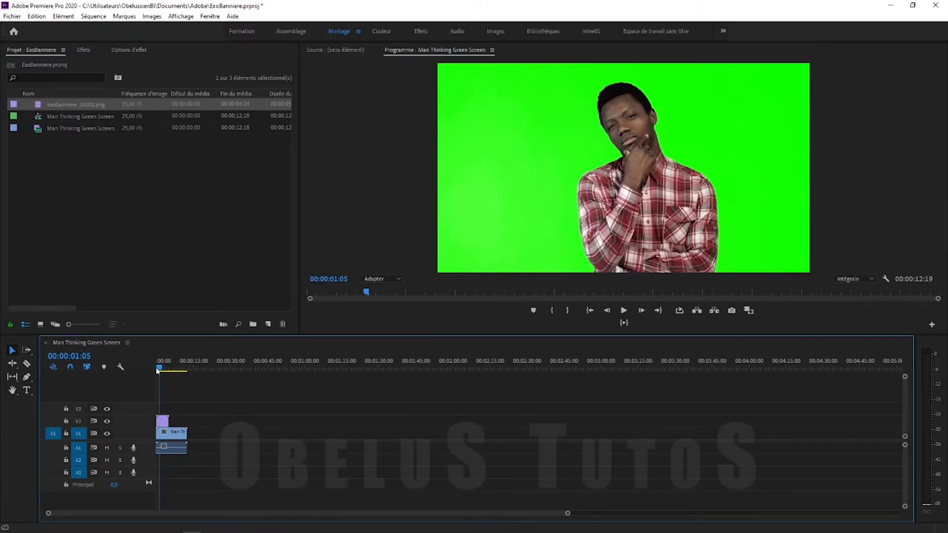
pyautogui.moveTo(567, 513); pyautogui.dragTo(341, 517)
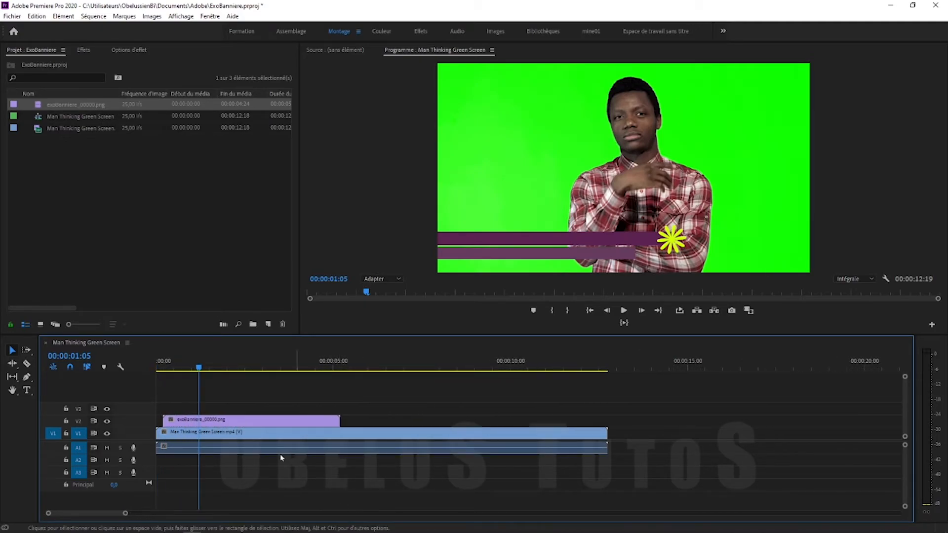
pyautogui.moveTo(201, 366); pyautogui.dragTo(307, 389)
pyautogui.click(259, 423)
pyautogui.moveTo(257, 423); pyautogui.dragTo(460, 423)
# Set the second banner copy to Reverse Speed in Speed/Duration
pyautogui.rightClick(459, 423)
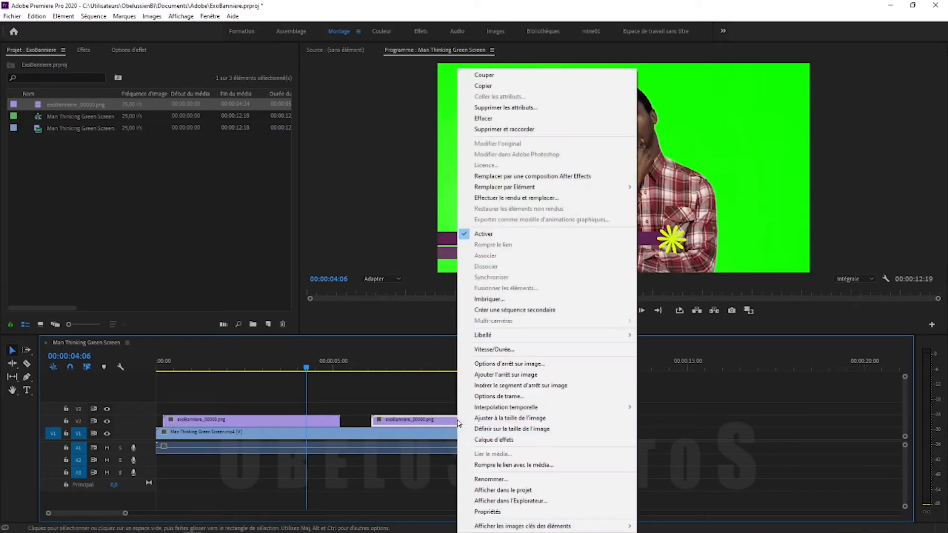
pyautogui.click(540, 351)
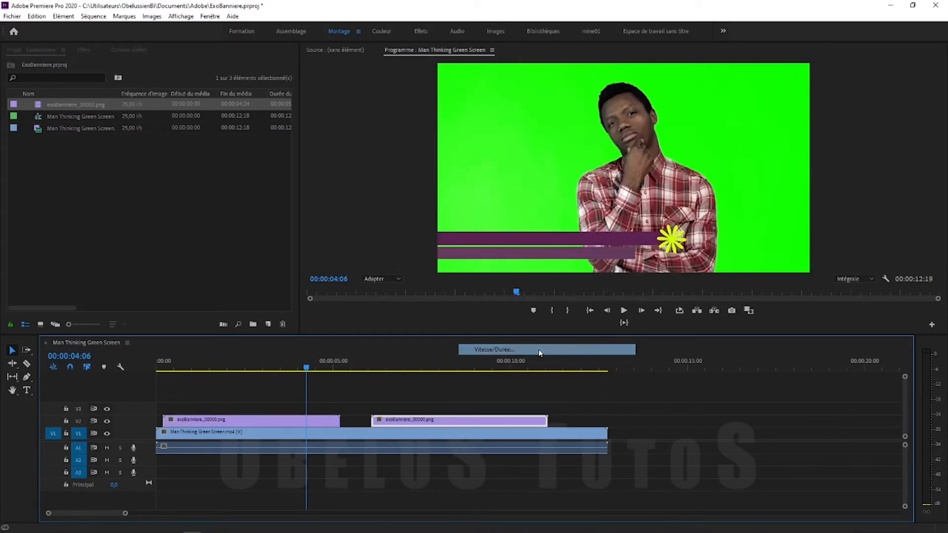
pyautogui.click(416, 270)
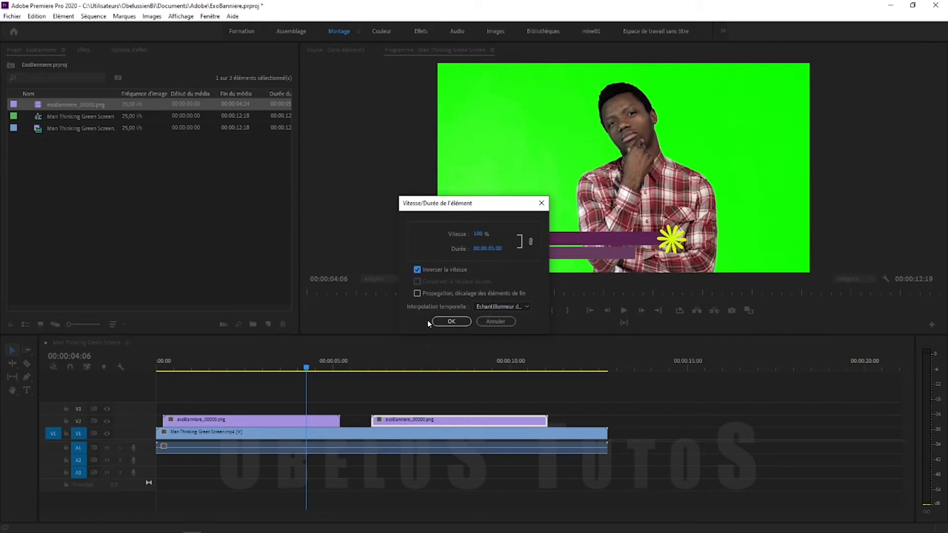
pyautogui.click(452, 322)
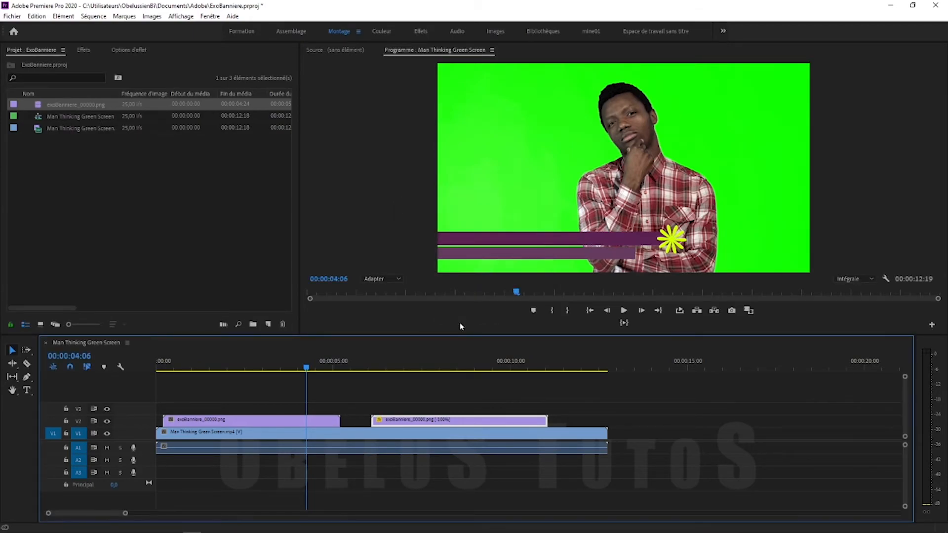
# Butt the reversed copy against the first banner and move both to about 2 seconds
pyautogui.moveTo(412, 425); pyautogui.dragTo(270, 420)
pyautogui.moveTo(389, 422); pyautogui.dragTo(319, 423)
pyautogui.click(228, 363)
pyautogui.moveTo(229, 366); pyautogui.dragTo(182, 377)
pyautogui.moveTo(236, 391); pyautogui.dragTo(299, 429)
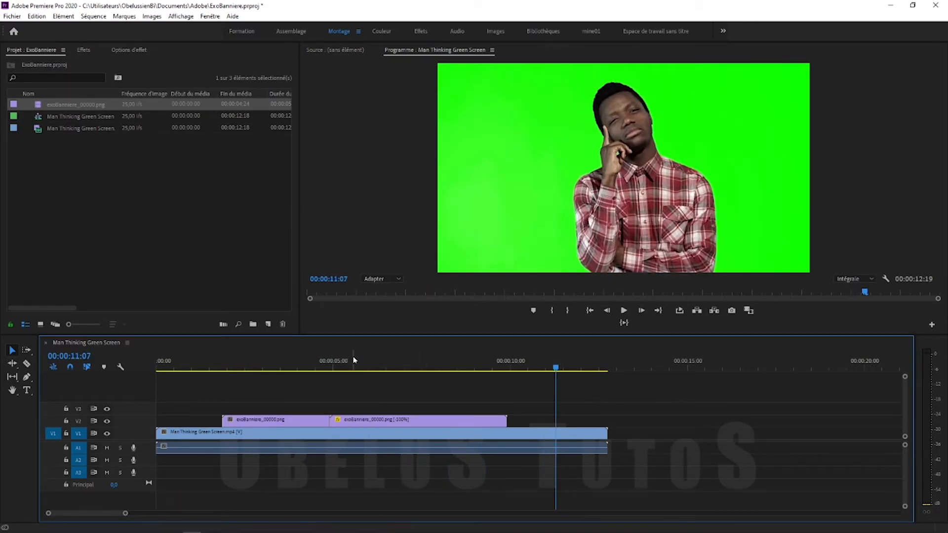
pyautogui.click(352, 362)
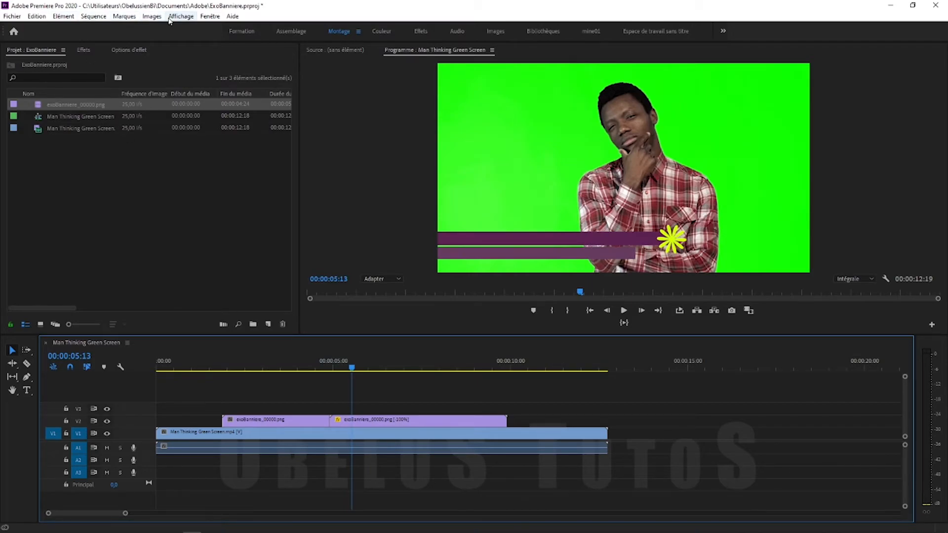
# Create a 1920 x 1080 legacy title named Titre 01 and widen its canvas panel
pyautogui.click(11, 15)
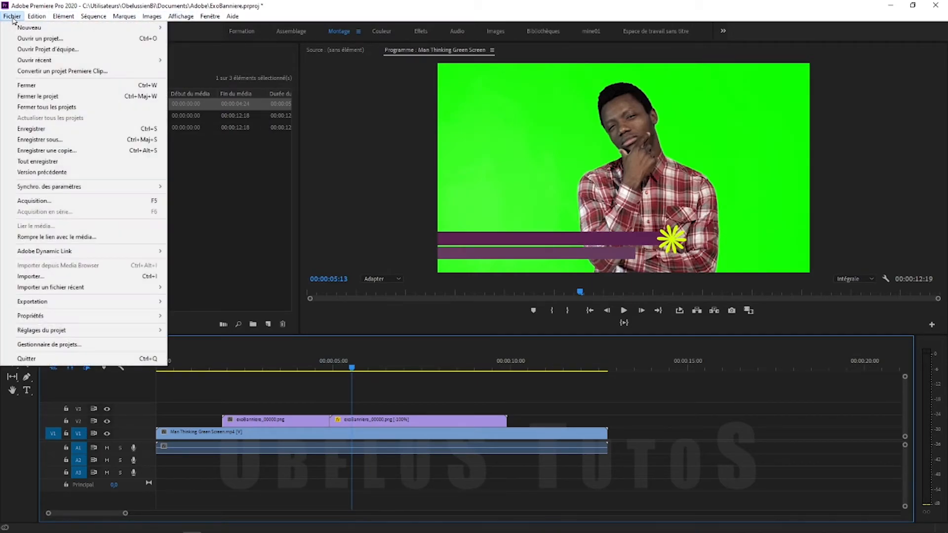
pyautogui.moveTo(79, 33)
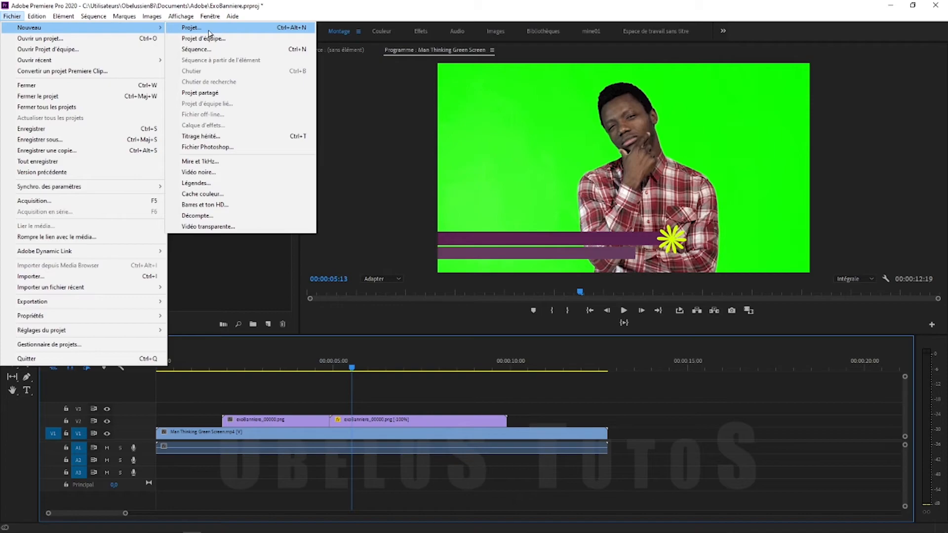
pyautogui.click(222, 138)
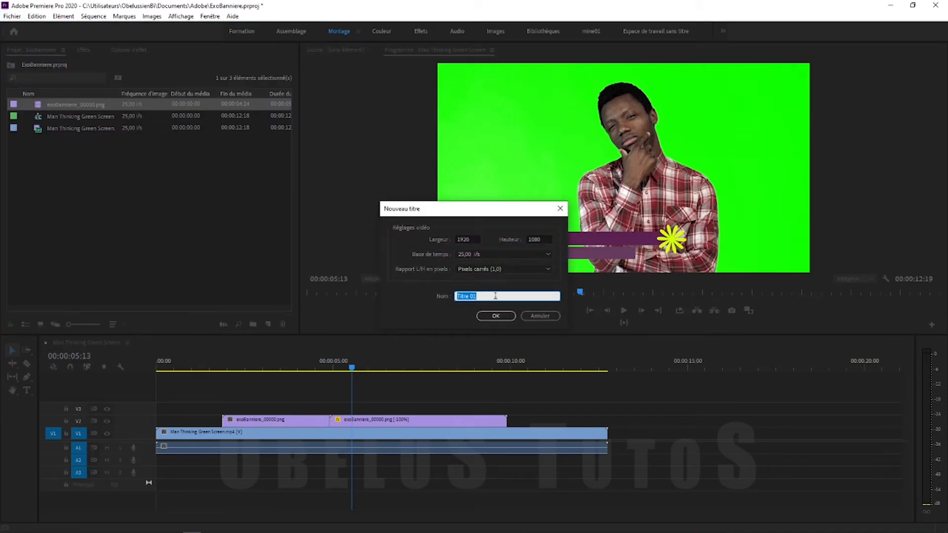
pyautogui.click(494, 315)
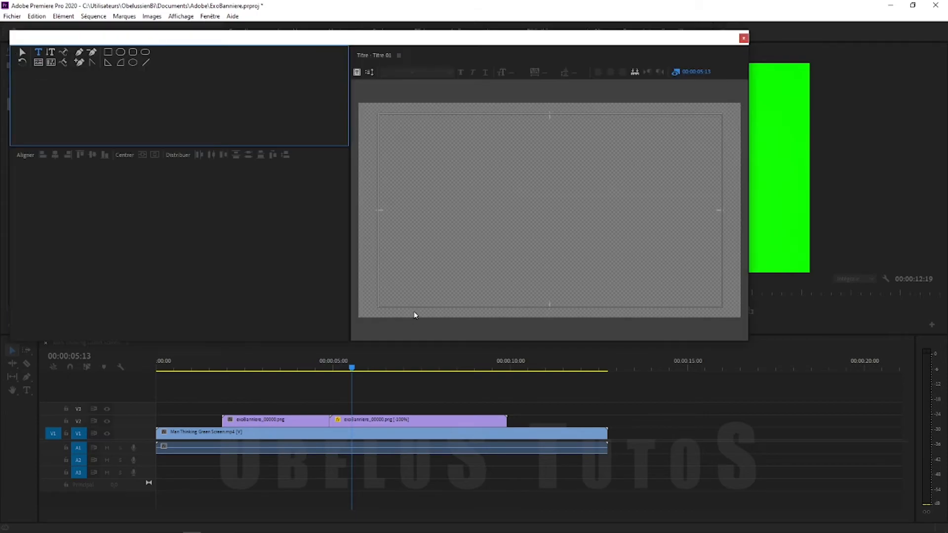
pyautogui.moveTo(262, 207); pyautogui.dragTo(52, 187)
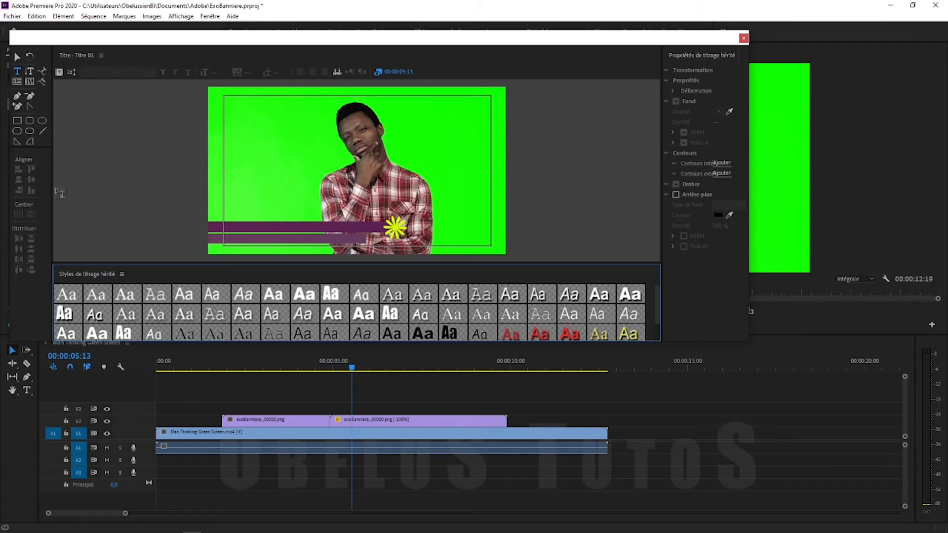
# Type a two-line title: the actor's name, then 'Acteur' on the second line
pyautogui.moveTo(662, 212); pyautogui.dragTo(446, 211)
pyautogui.click(131, 217)
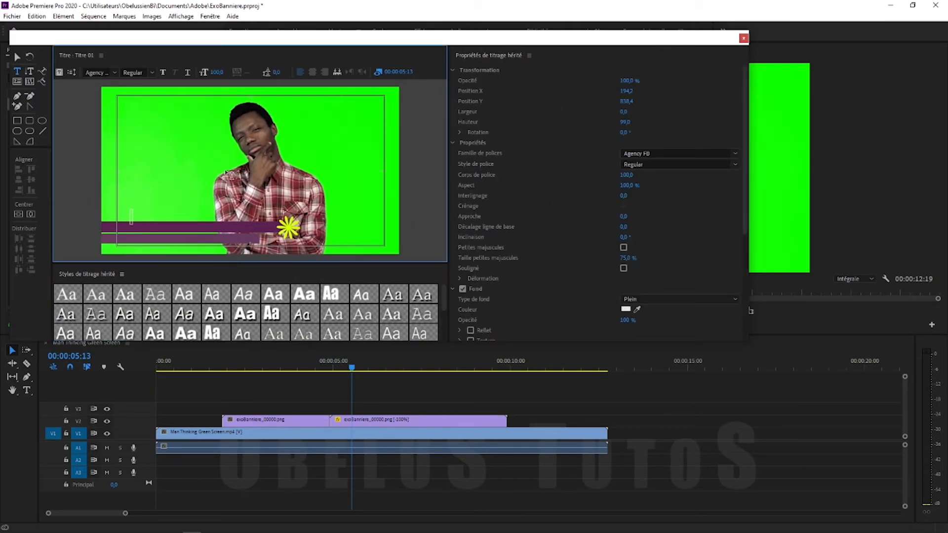
pyautogui.press('Return')
pyautogui.write('Acteur')
# Move the title text onto the purple banner and right-align its lines
pyautogui.click(17, 57)
pyautogui.click(188, 217)
pyautogui.moveTo(188, 217); pyautogui.dragTo(242, 224)
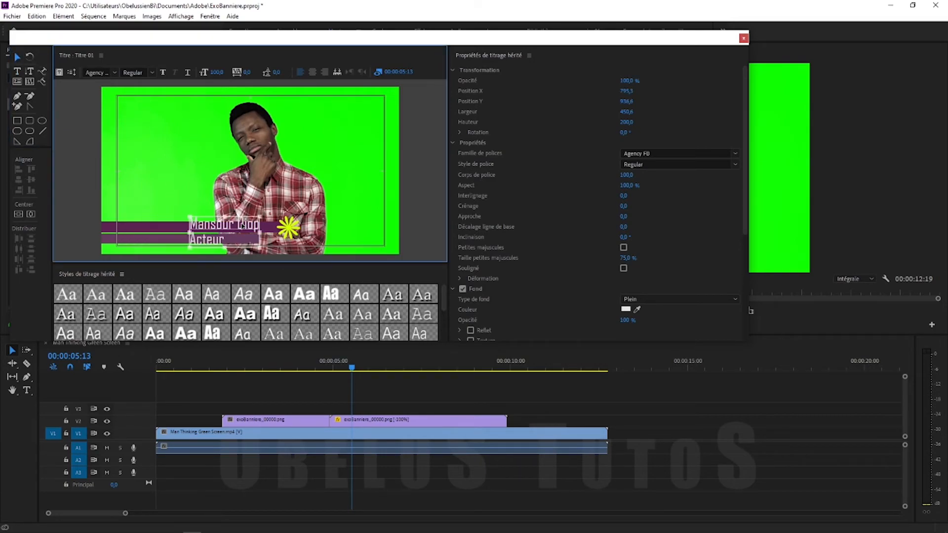
pyautogui.click(325, 71)
# Set the font to Arial: Black for the name, Bold Italic for 'Acteur'
pyautogui.click(673, 154)
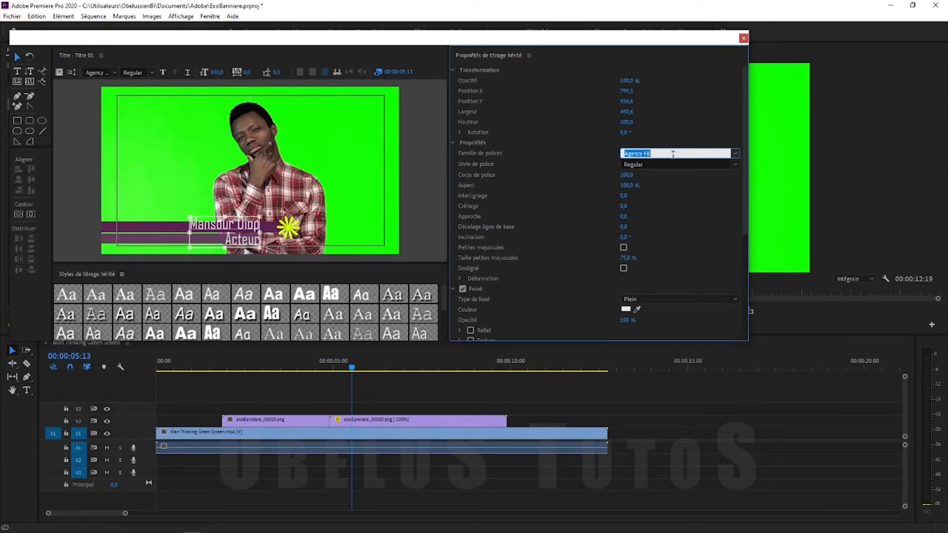
pyautogui.write('Arial')
pyautogui.click(735, 164)
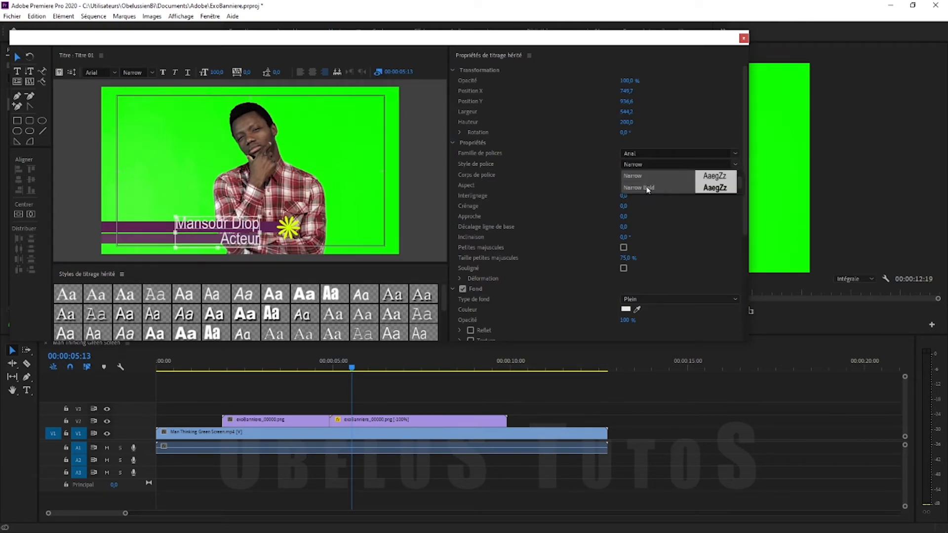
pyautogui.click(656, 179)
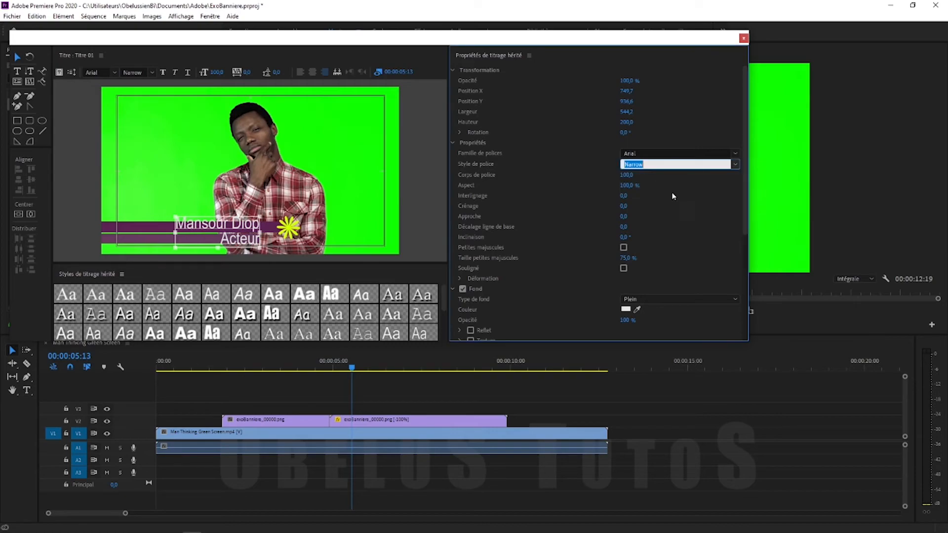
pyautogui.click(735, 164)
pyautogui.click(645, 177)
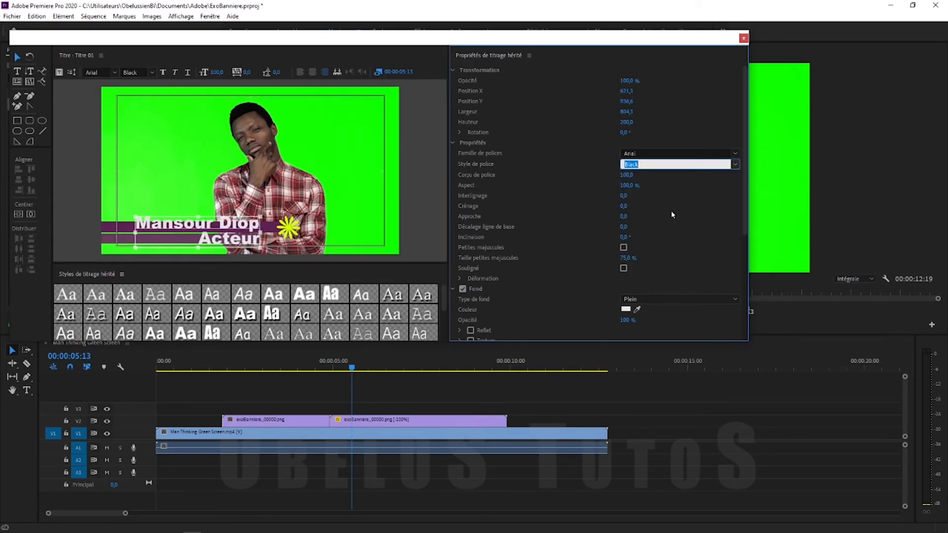
pyautogui.click(227, 248)
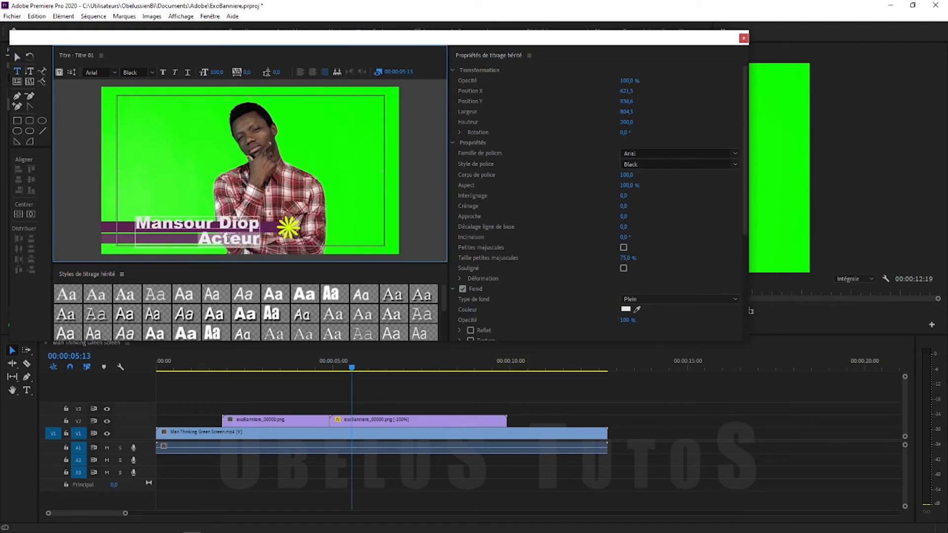
pyautogui.click(735, 166)
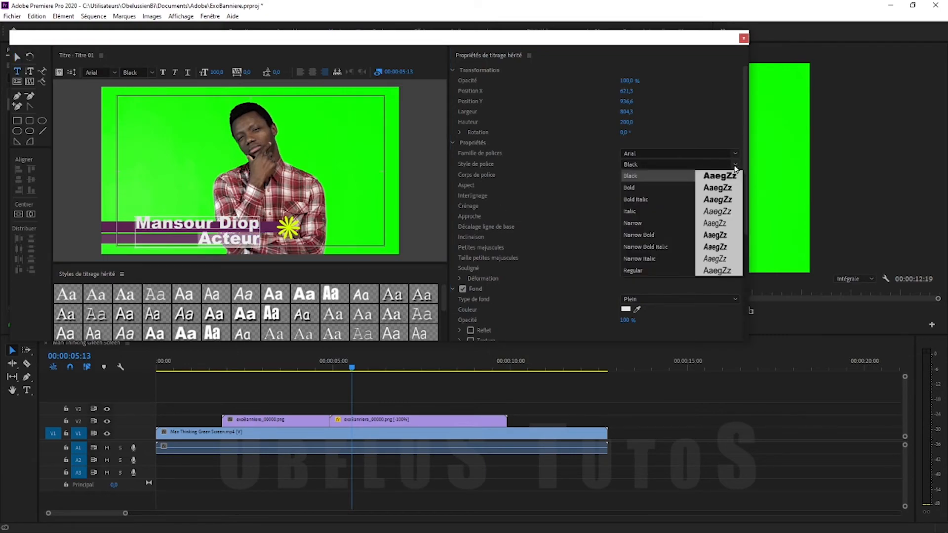
pyautogui.click(649, 200)
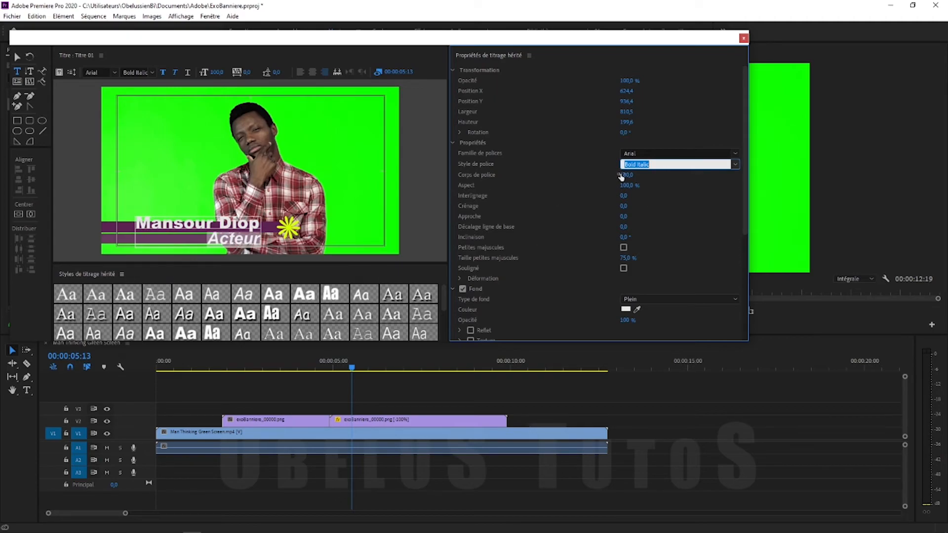
pyautogui.click(17, 57)
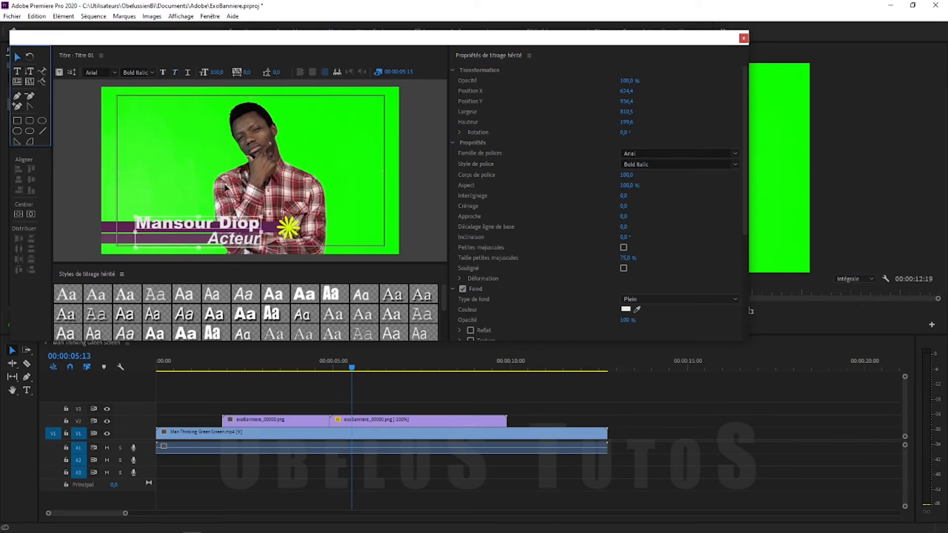
# Shrink the title to font size 68 and position it on the banner at 00:00:05:07
pyautogui.moveTo(626, 174); pyautogui.dragTo(611, 175)
pyautogui.moveTo(243, 231); pyautogui.dragTo(247, 237)
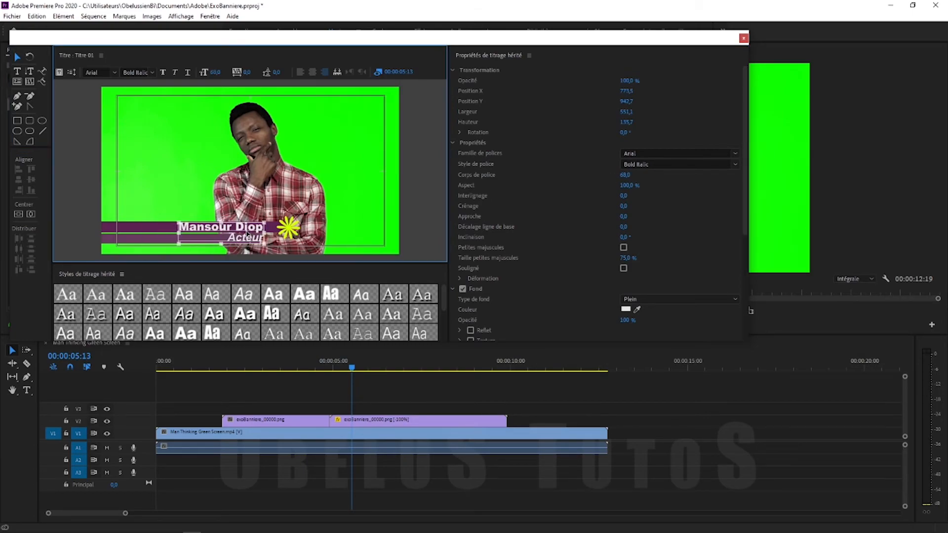
pyautogui.moveTo(281, 263); pyautogui.dragTo(280, 292)
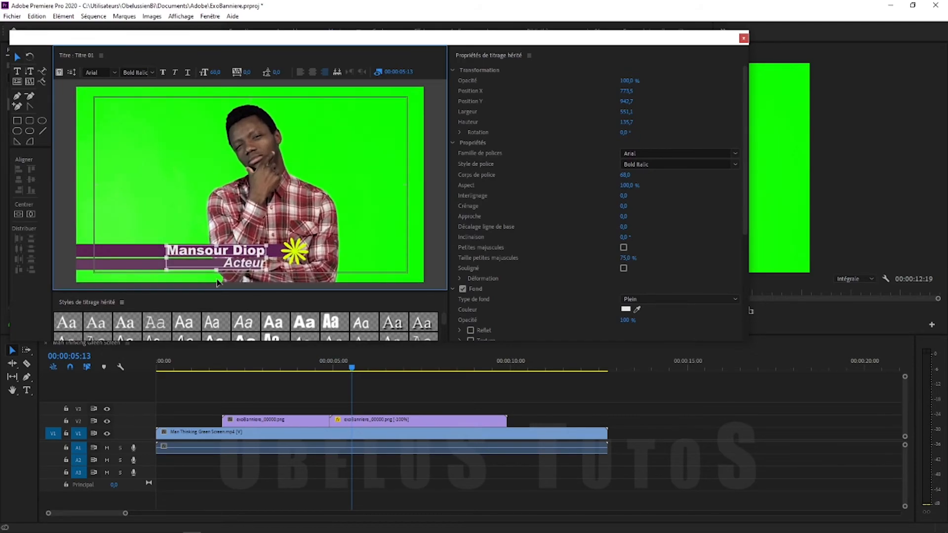
pyautogui.click(436, 279)
pyautogui.moveTo(249, 256); pyautogui.dragTo(239, 252)
pyautogui.moveTo(354, 366); pyautogui.dragTo(333, 368)
pyautogui.click(344, 366)
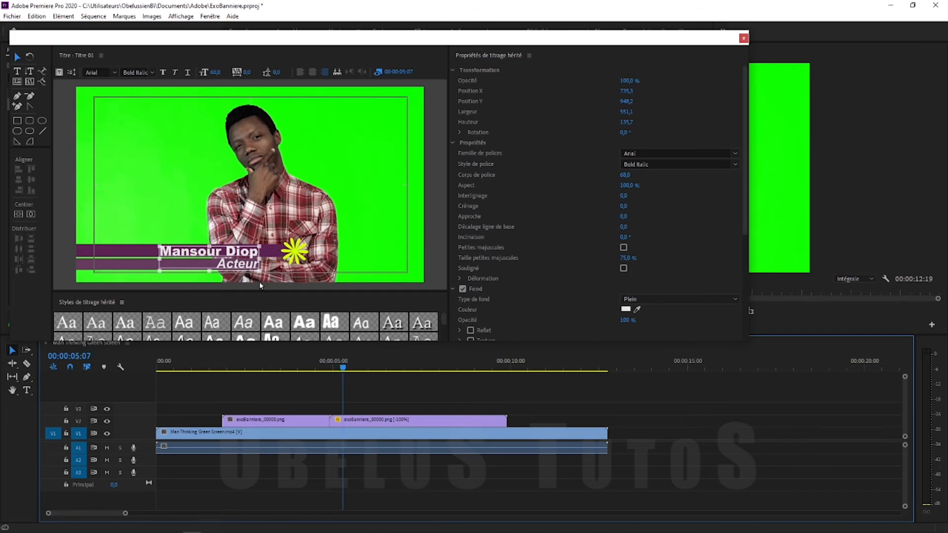
pyautogui.moveTo(241, 265); pyautogui.dragTo(241, 264)
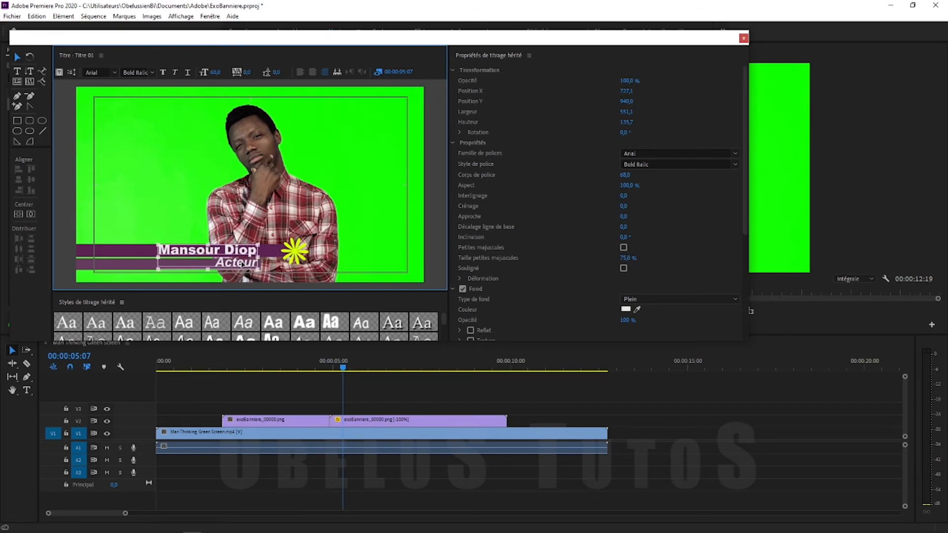
# Give the title 13 leading between its lines and turn on a drop shadow
pyautogui.doubleClick(241, 264)
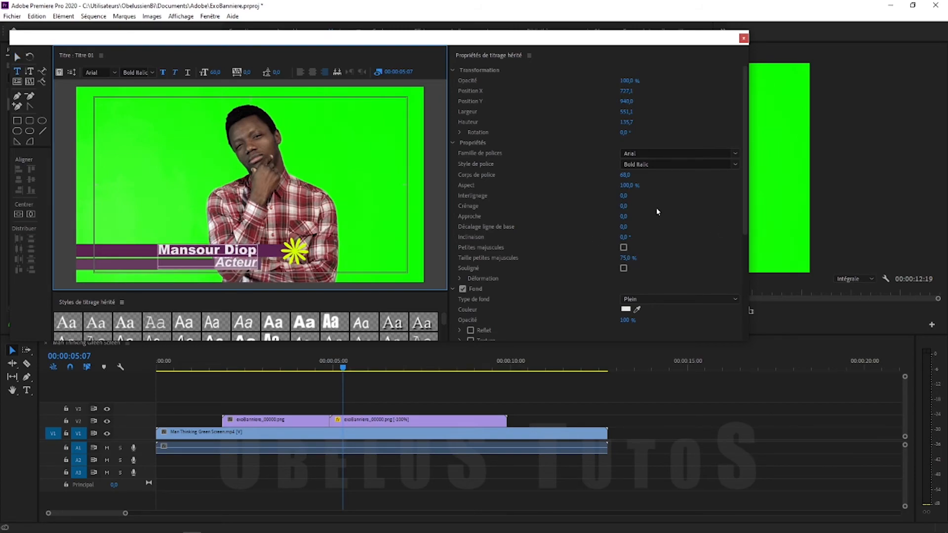
pyautogui.click(632, 196)
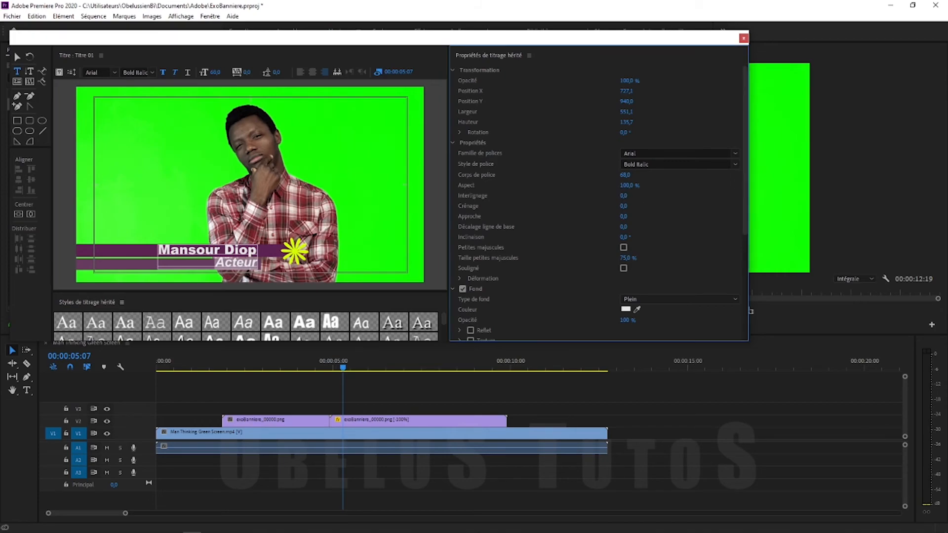
pyautogui.moveTo(627, 196); pyautogui.dragTo(634, 196)
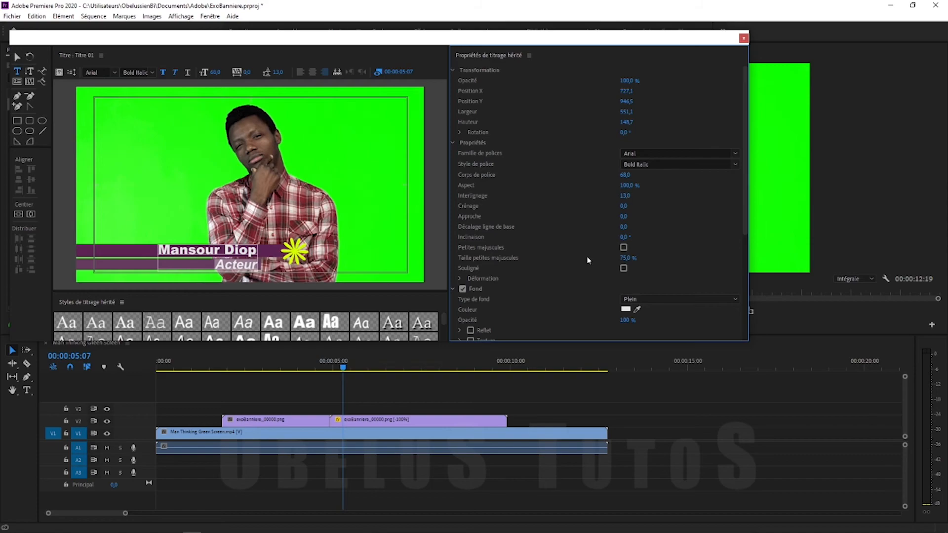
pyautogui.click(16, 58)
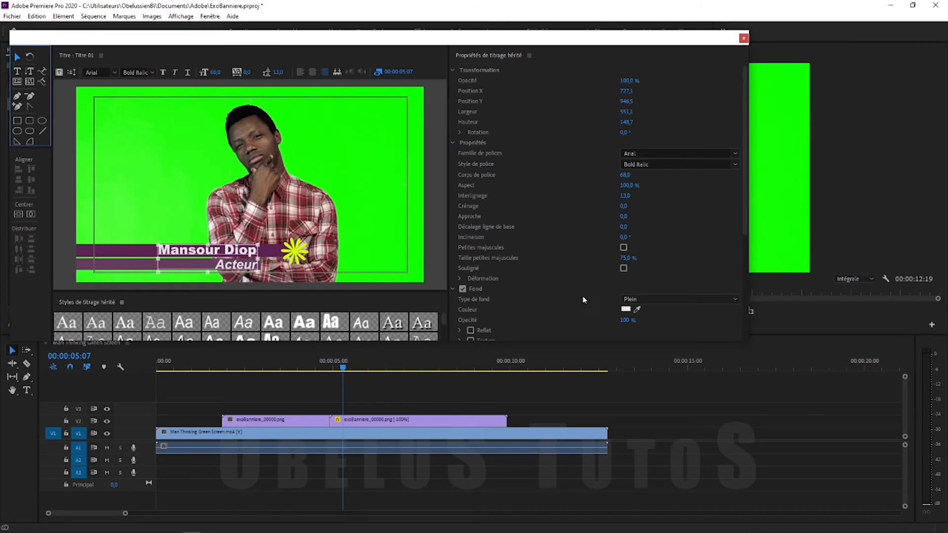
pyautogui.moveTo(744, 209); pyautogui.dragTo(742, 277)
pyautogui.click(463, 260)
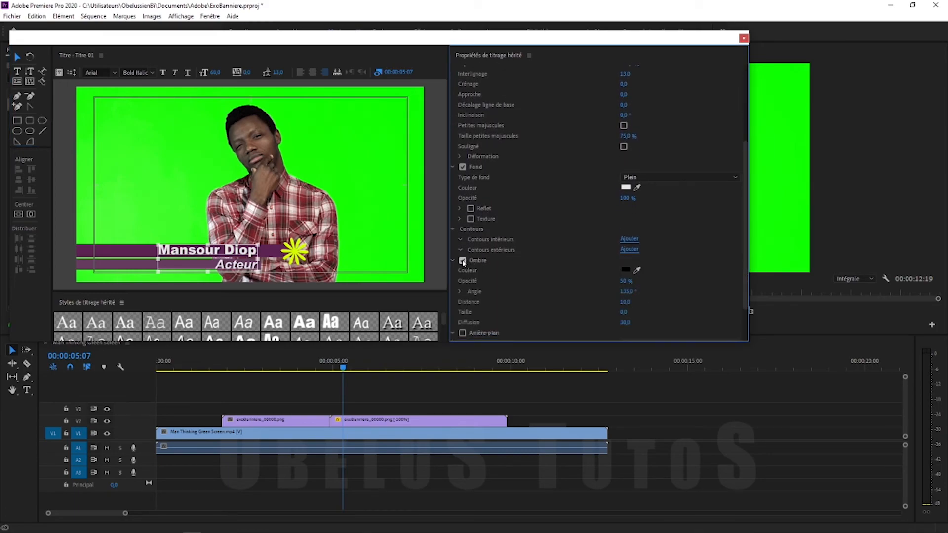
pyautogui.click(362, 218)
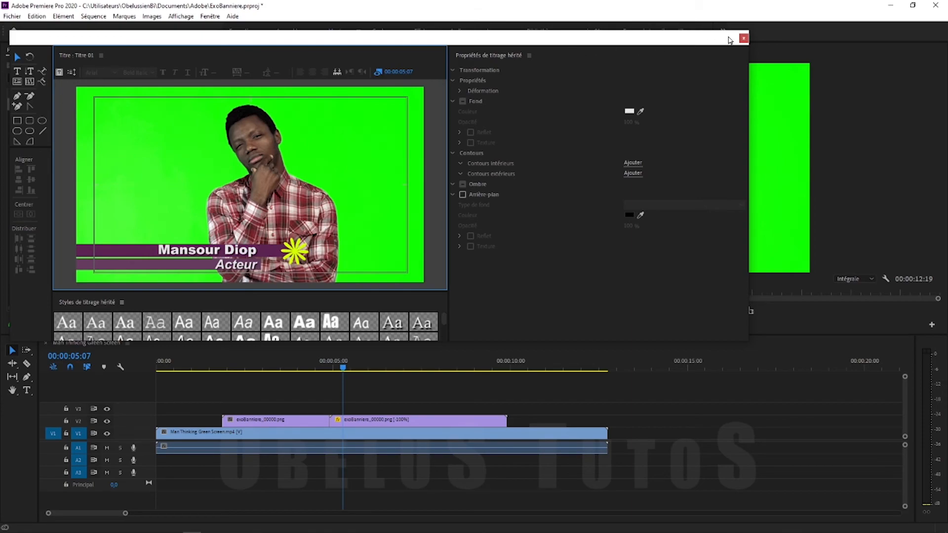
# Close the title editor and place Titre 01 on track V3 above the banner
pyautogui.click(744, 39)
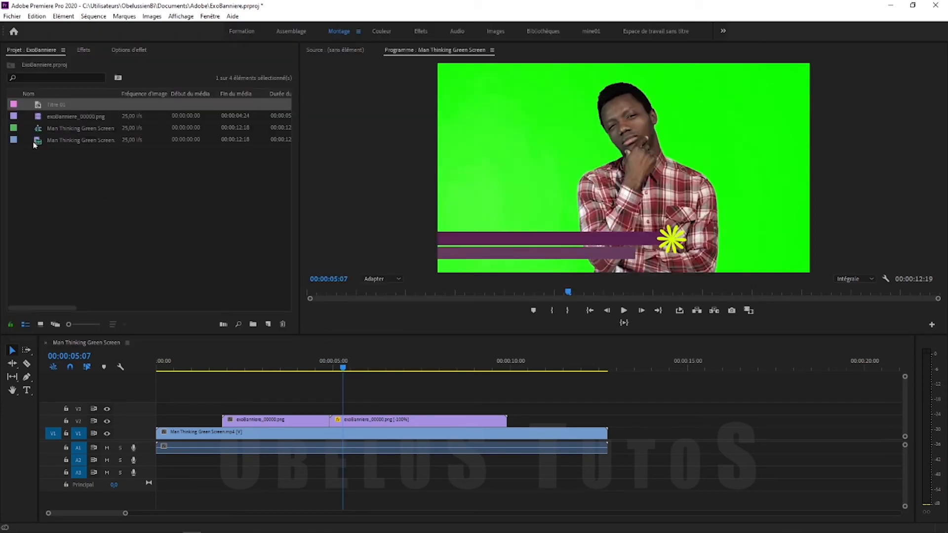
pyautogui.moveTo(38, 107); pyautogui.dragTo(55, 134)
pyautogui.moveTo(215, 342); pyautogui.dragTo(264, 407)
# Trim Titre 01 to run from about 00:00:02:19 to 9 seconds, while the banner is fully in
pyautogui.click(201, 367)
pyautogui.moveTo(211, 367); pyautogui.dragTo(256, 374)
pyautogui.moveTo(286, 408); pyautogui.dragTo(277, 408)
pyautogui.moveTo(257, 369); pyautogui.dragTo(478, 389)
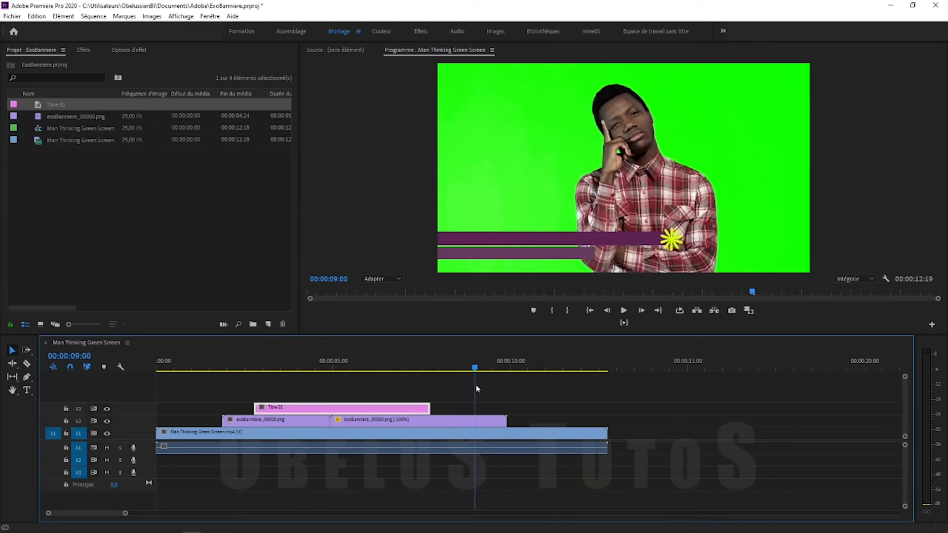
pyautogui.moveTo(429, 409); pyautogui.dragTo(474, 410)
pyautogui.moveTo(475, 371); pyautogui.dragTo(379, 372)
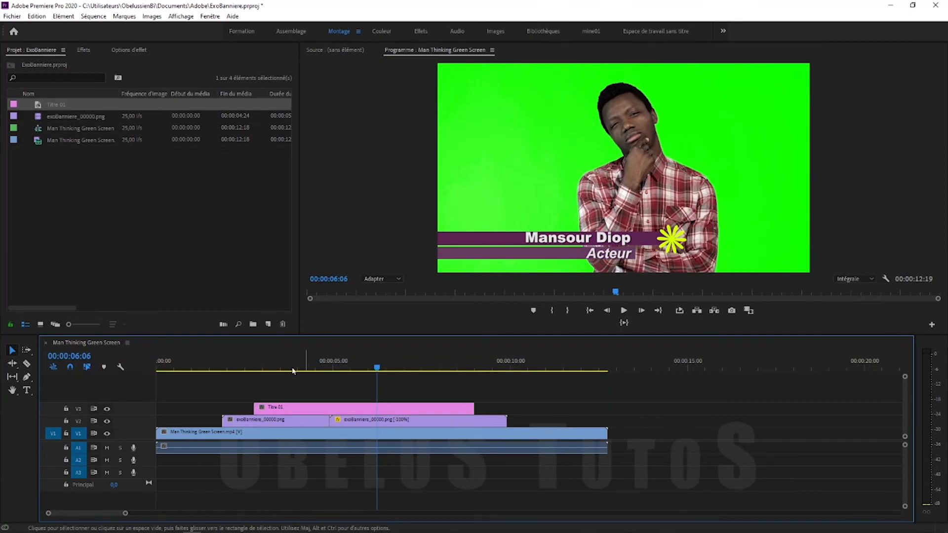
# Add Fondu enchaîné to both ends of Titre 01 and play the sequence from the start
pyautogui.click(83, 50)
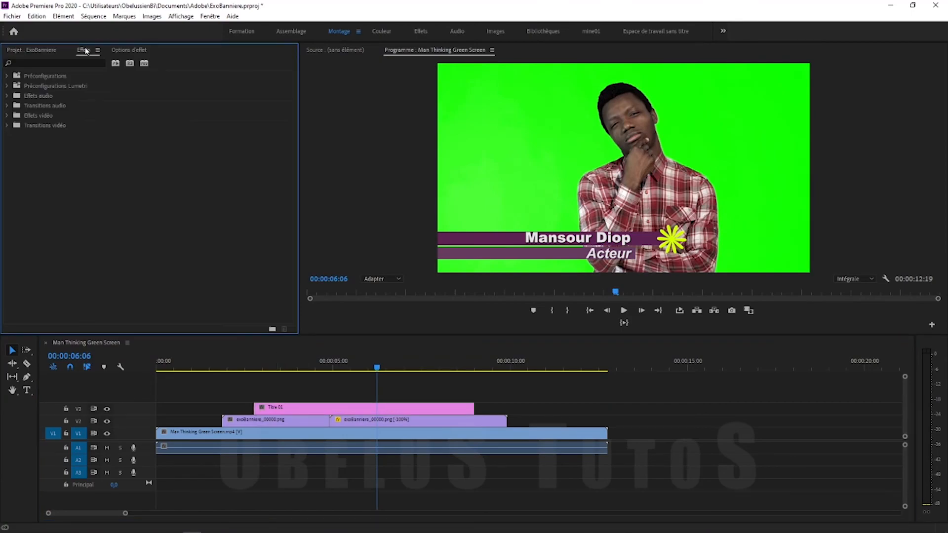
pyautogui.click(7, 126)
pyautogui.click(12, 155)
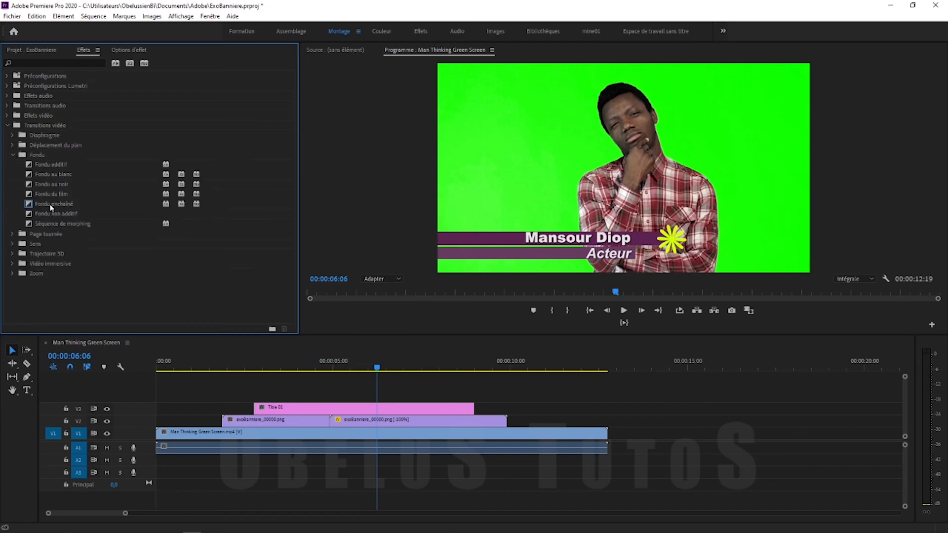
pyautogui.moveTo(30, 205); pyautogui.dragTo(228, 396)
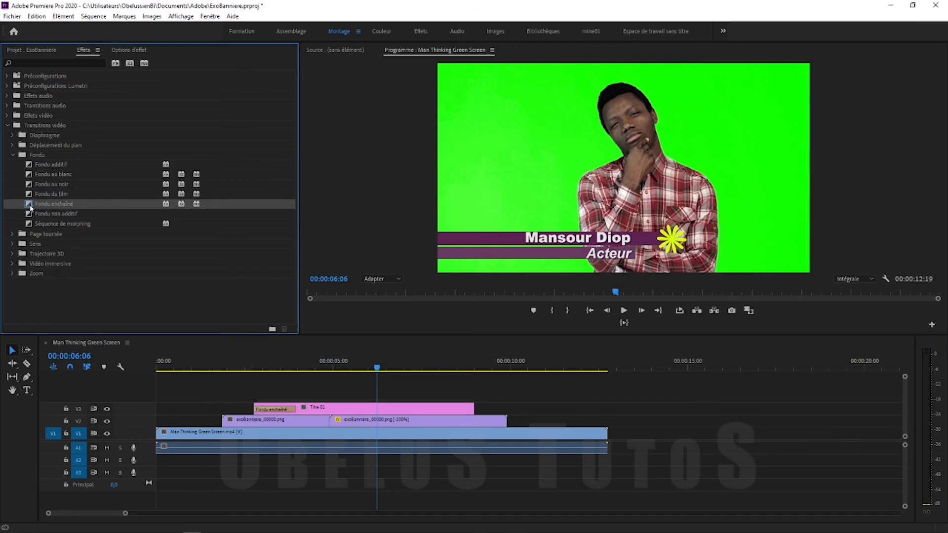
pyautogui.moveTo(29, 206); pyautogui.dragTo(473, 413)
pyautogui.click(169, 363)
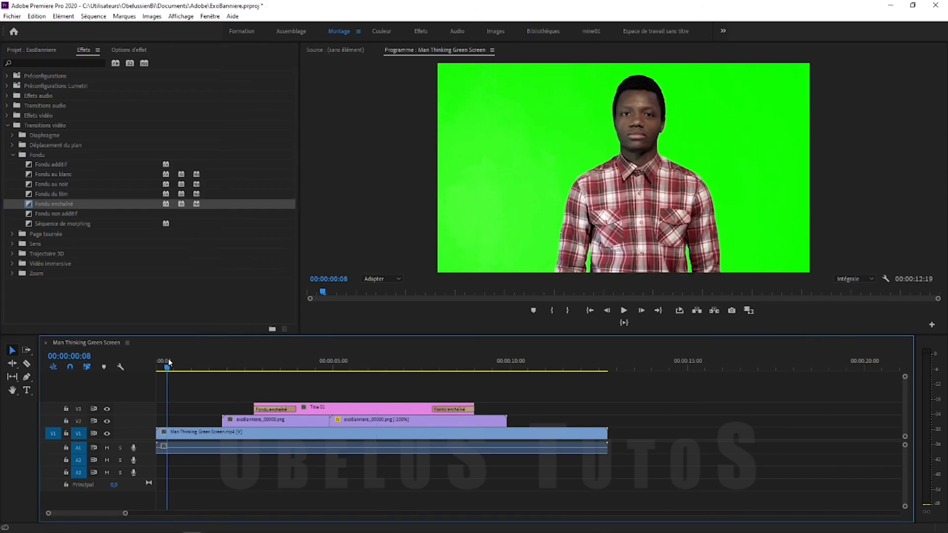
pyautogui.press('space')
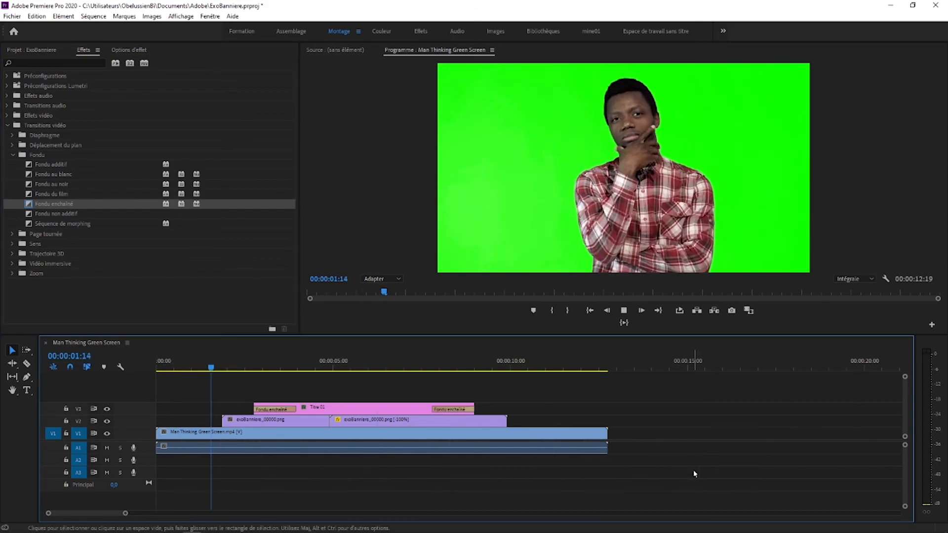